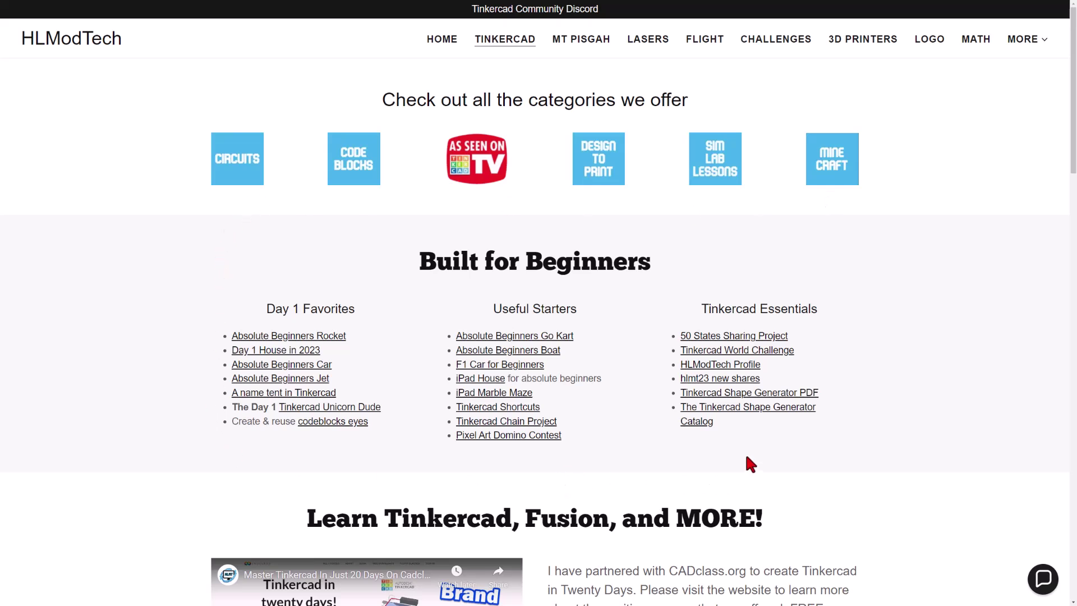
left_click(725, 380)
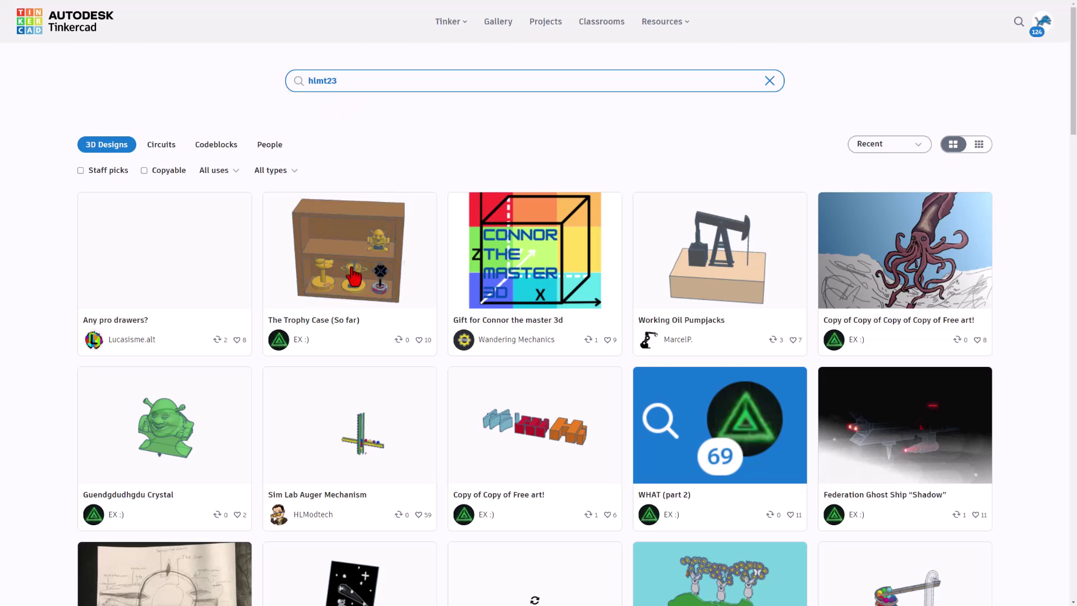
left_click(312, 447)
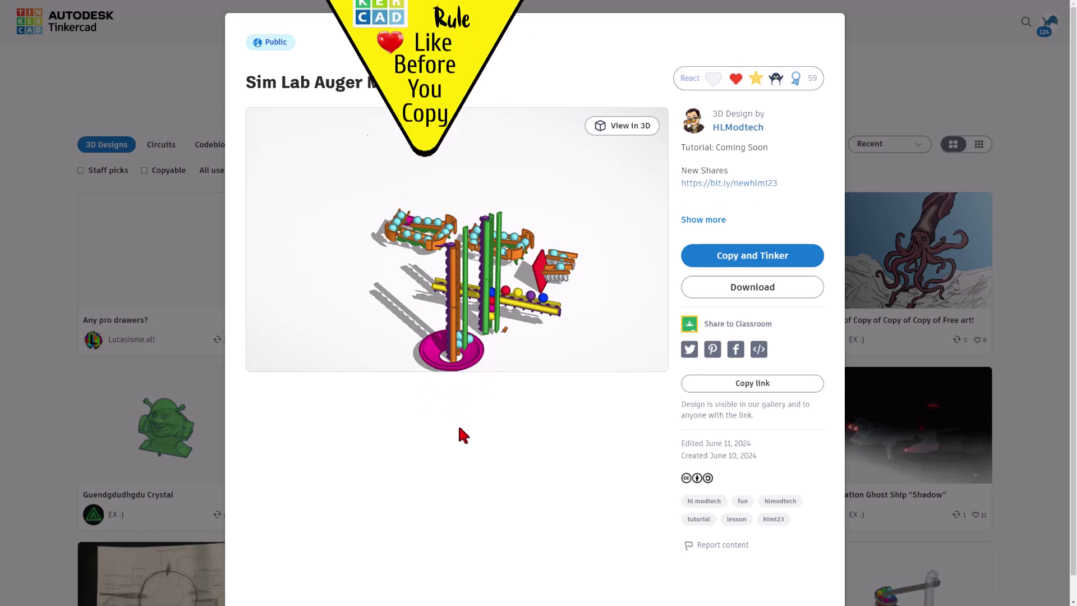
mouse_move(745, 74)
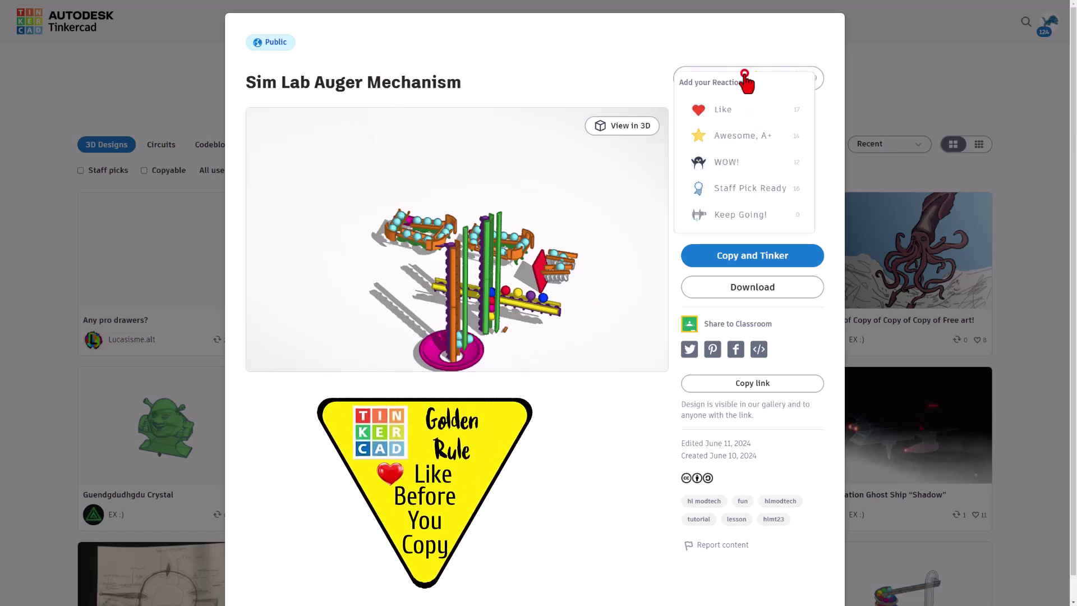
left_click(739, 137)
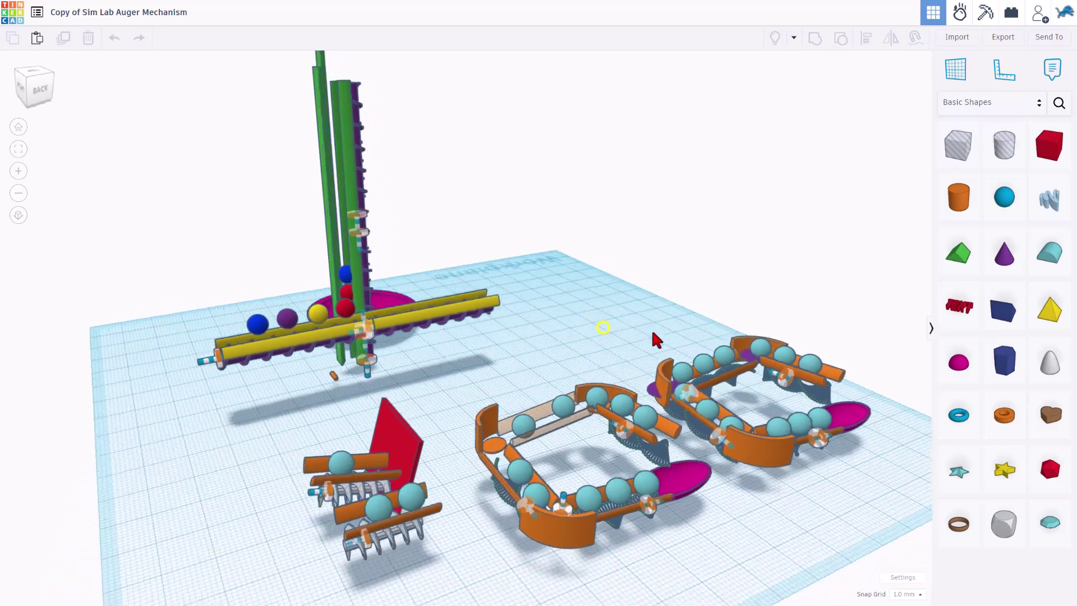
Orbit, zoom and pan the copied model to inspect its tracks, columns, red panel and augers
right_click_drag(601, 325, 514, 312)
scroll(714, 481, "up", 5)
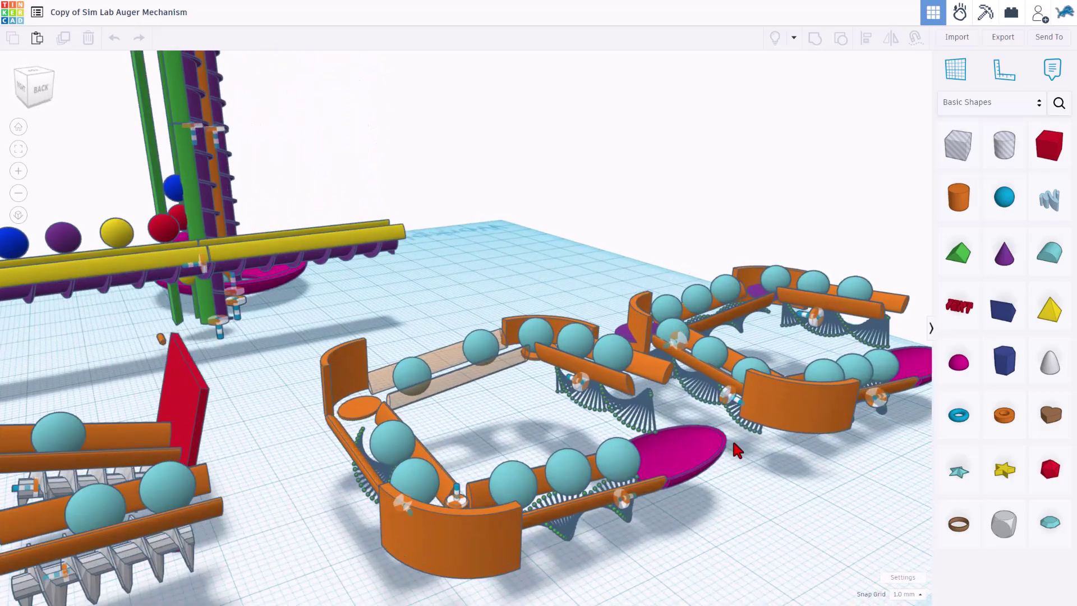
scroll(735, 437, "up", 3)
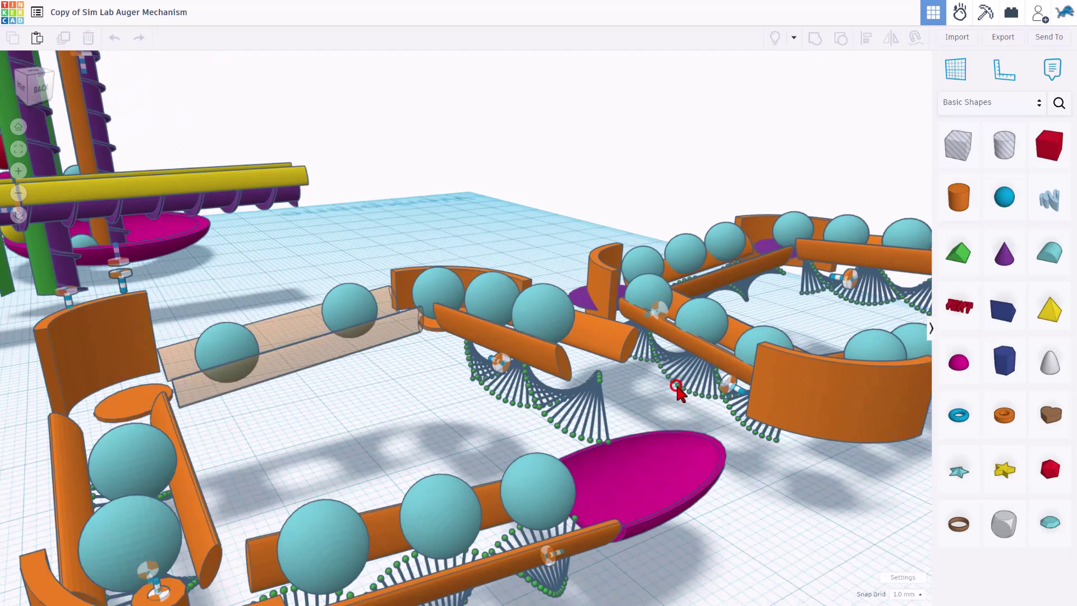
scroll(684, 393, "down", 5)
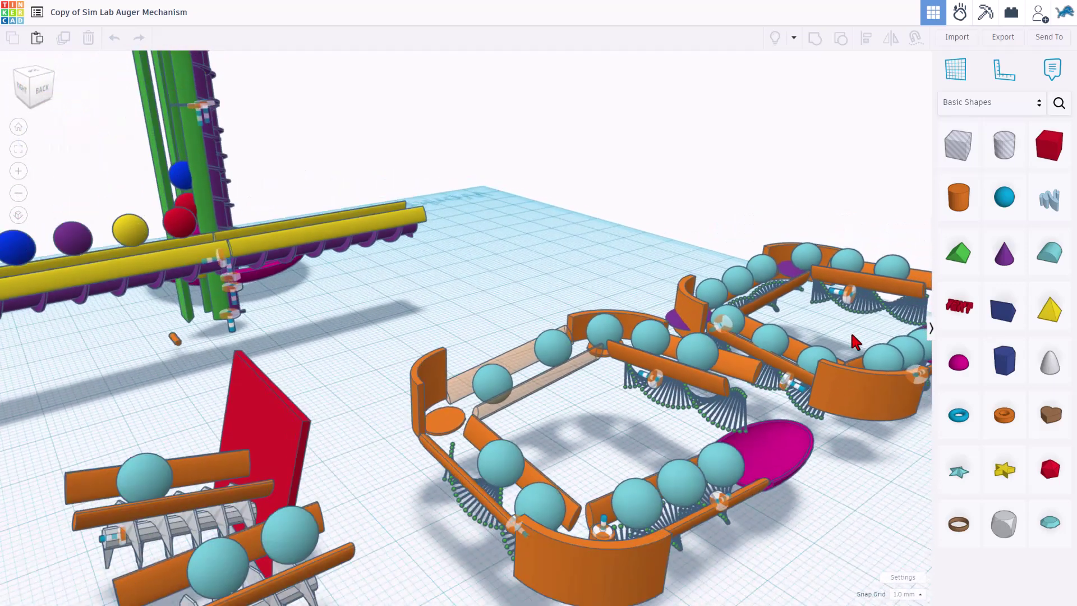
middle_click_drag(855, 342, 523, 377)
right_click_drag(427, 369, 400, 457)
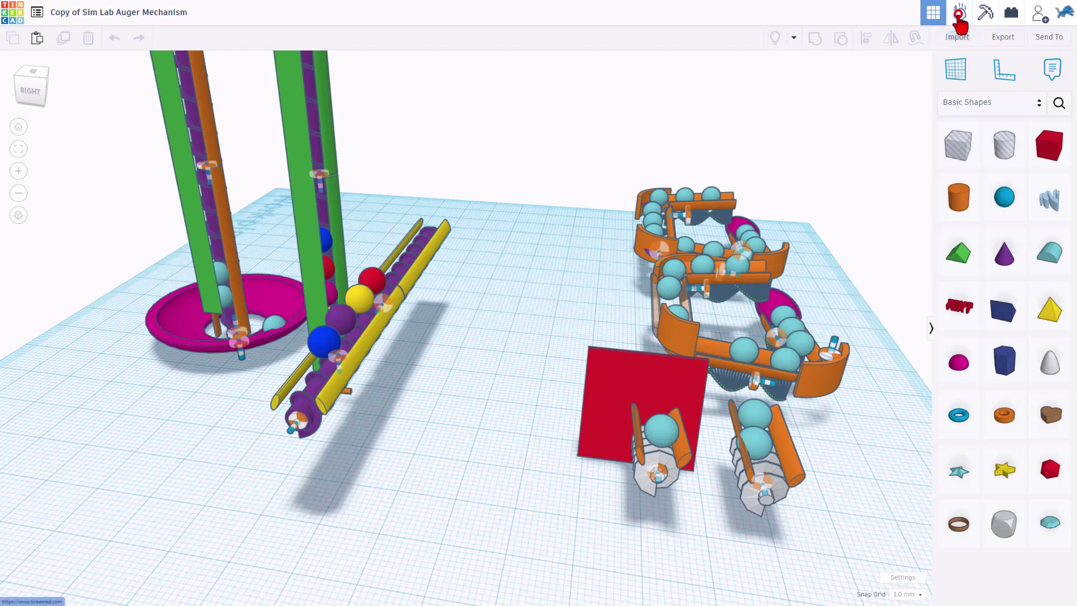
Switch to Sim Lab, check the auger axle connector's motor torque and speed, then play
left_click(959, 14)
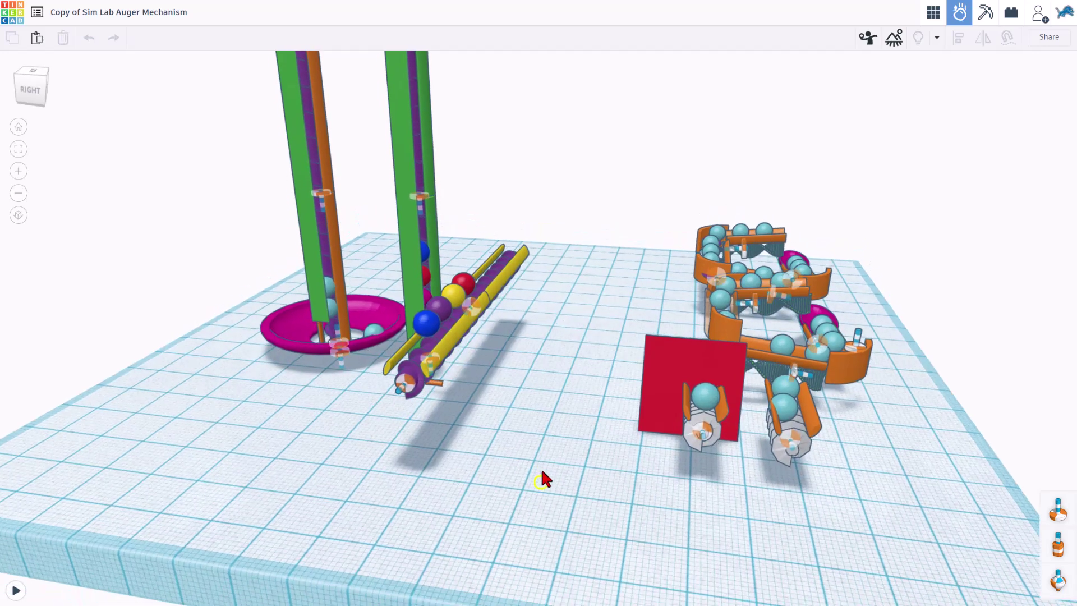
left_click(420, 387)
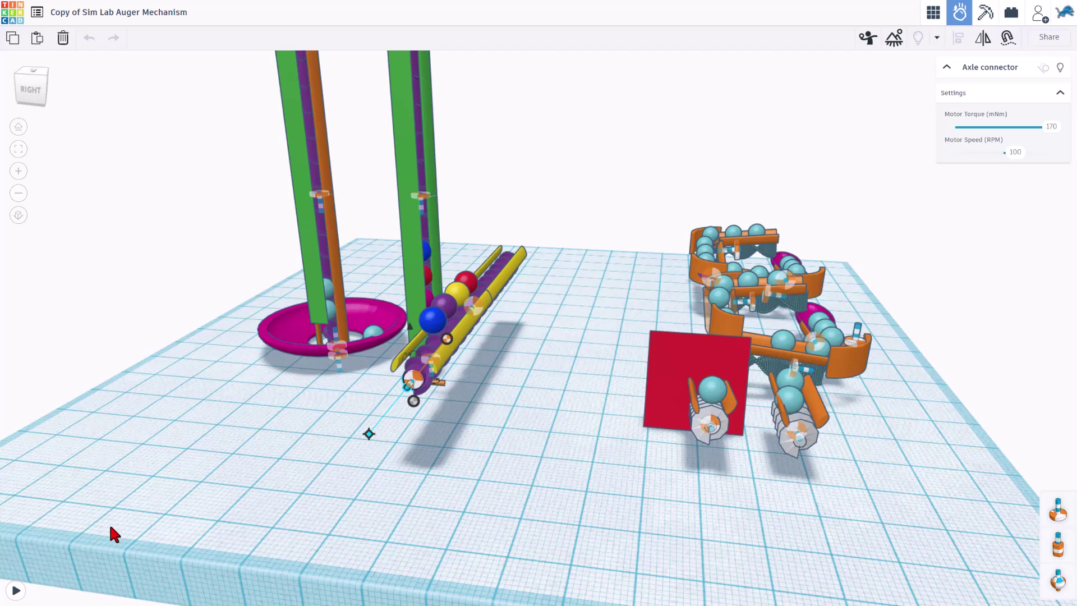
left_click(16, 591)
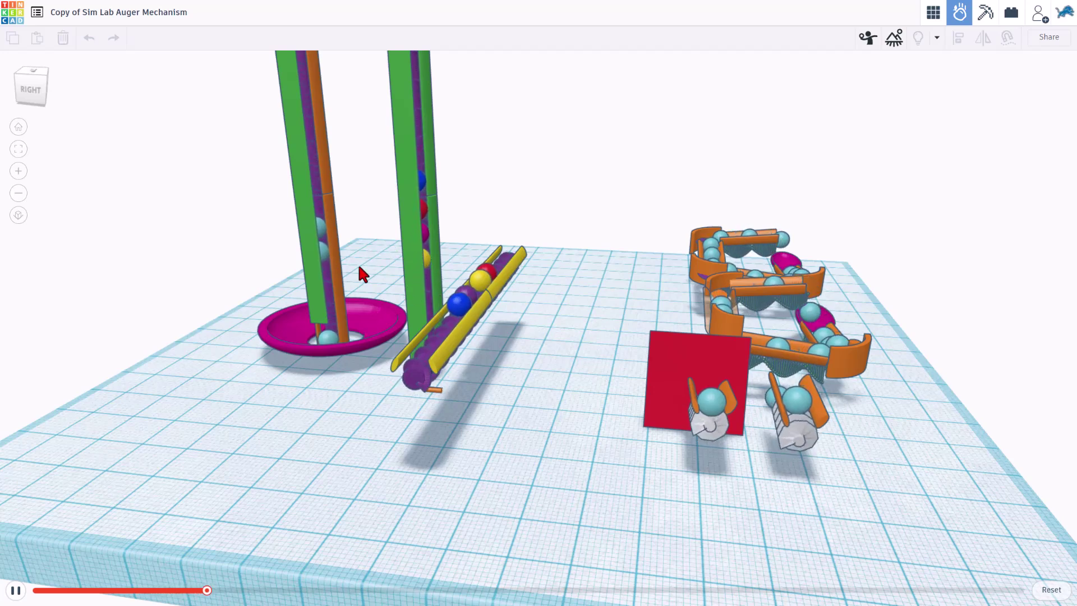
Orbit around the running simulation to watch balls climb the auger columns from several sides
right_click_drag(359, 266, 506, 278)
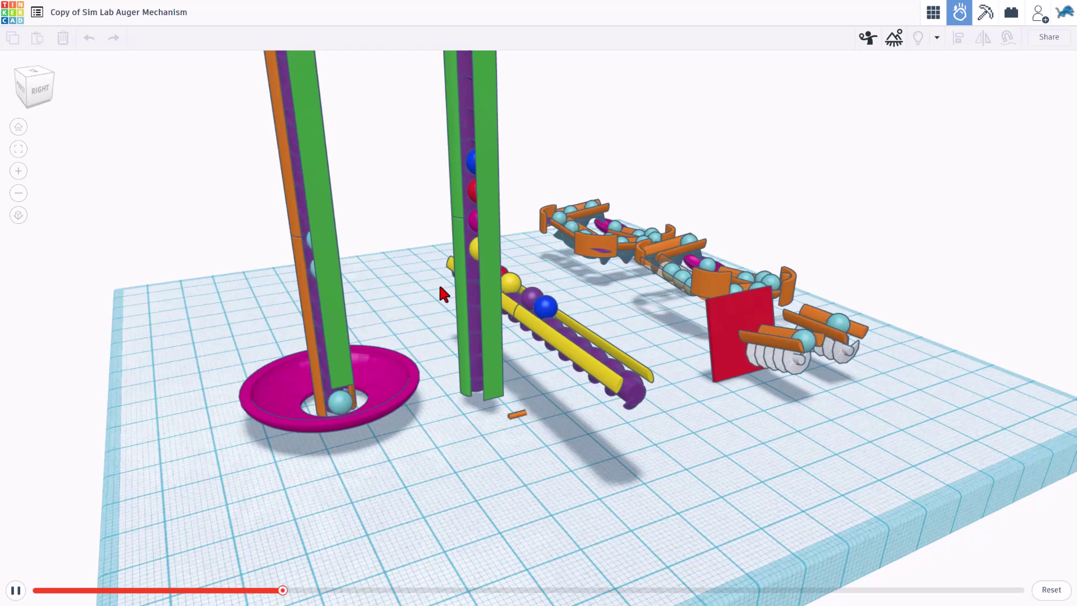
right_click_drag(442, 285, 510, 211)
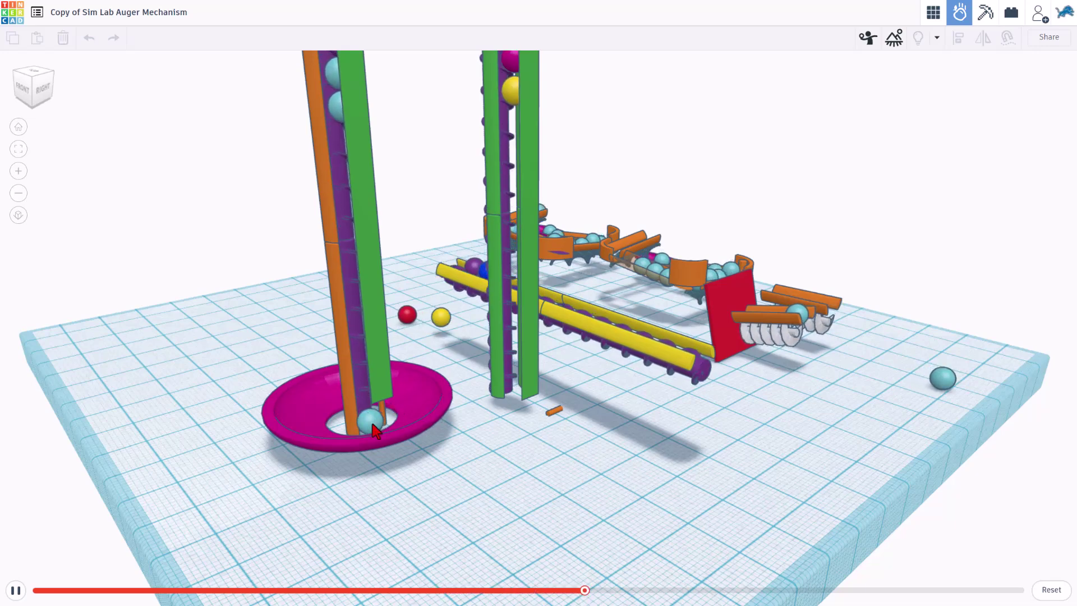
right_click_drag(432, 463, 406, 418)
Stop and reset the simulation, then orbit to view the whole stopped scene
key("space")
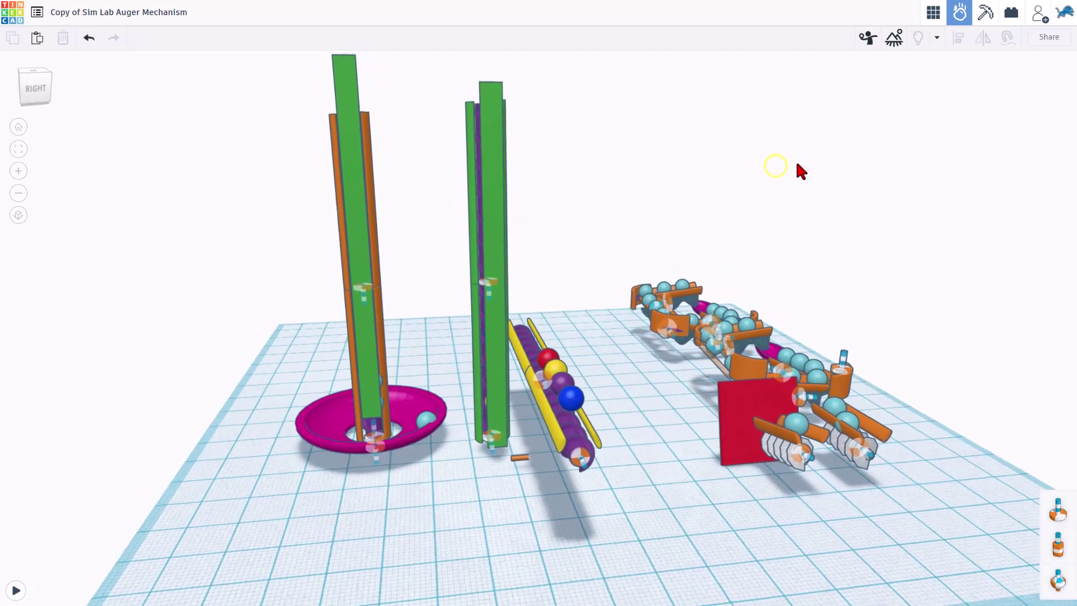
right_click_drag(762, 158, 716, 183)
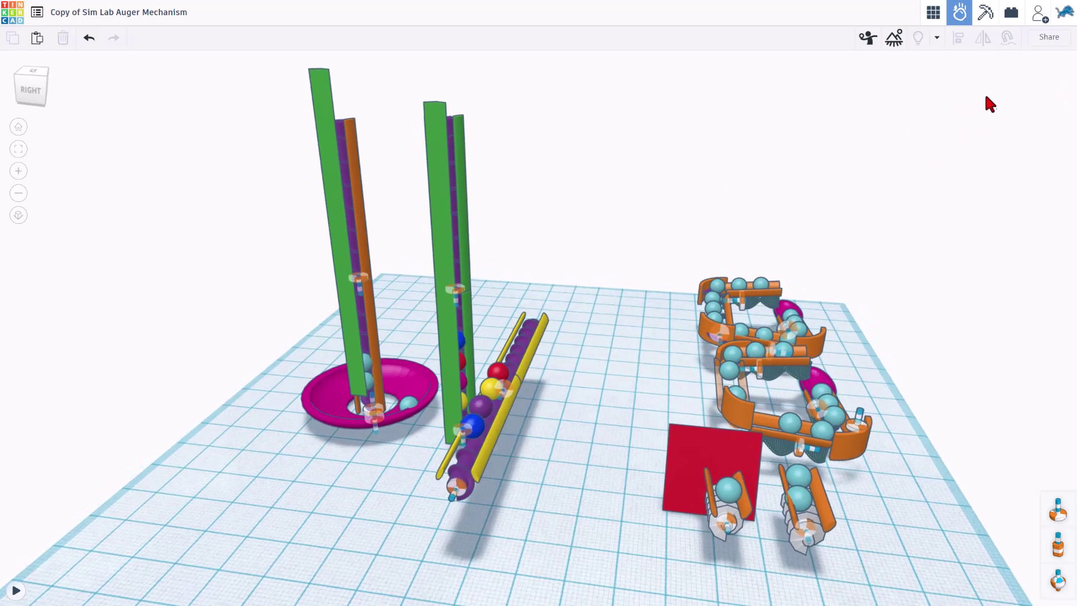
right_click_drag(999, 82, 954, 98)
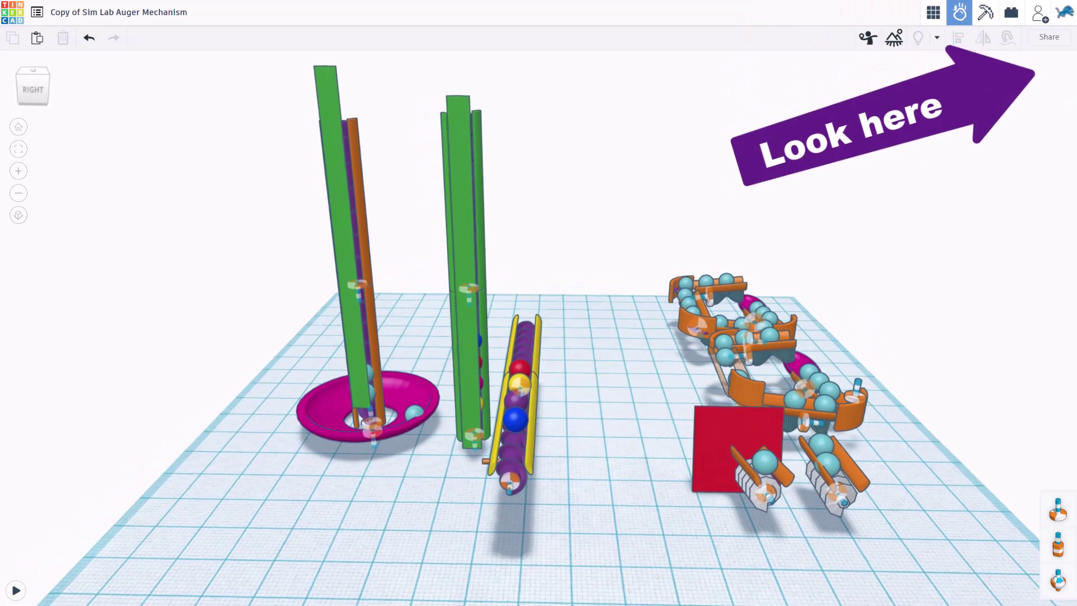
right_click_drag(789, 171, 561, 282)
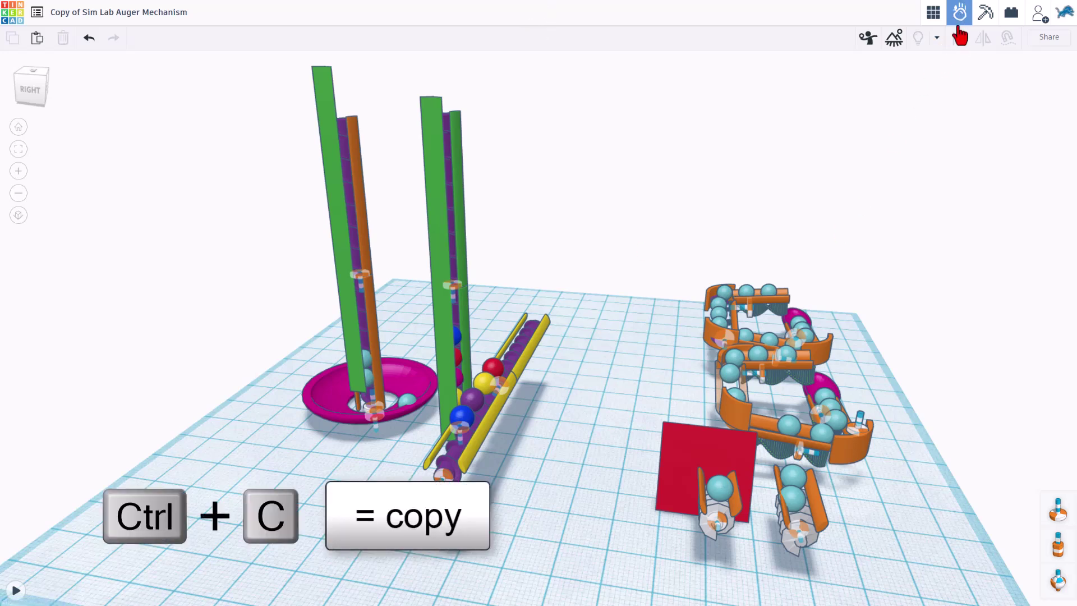
Duplicate the teal ball in front of the red panel and move the copy to its left corner
left_click(713, 489)
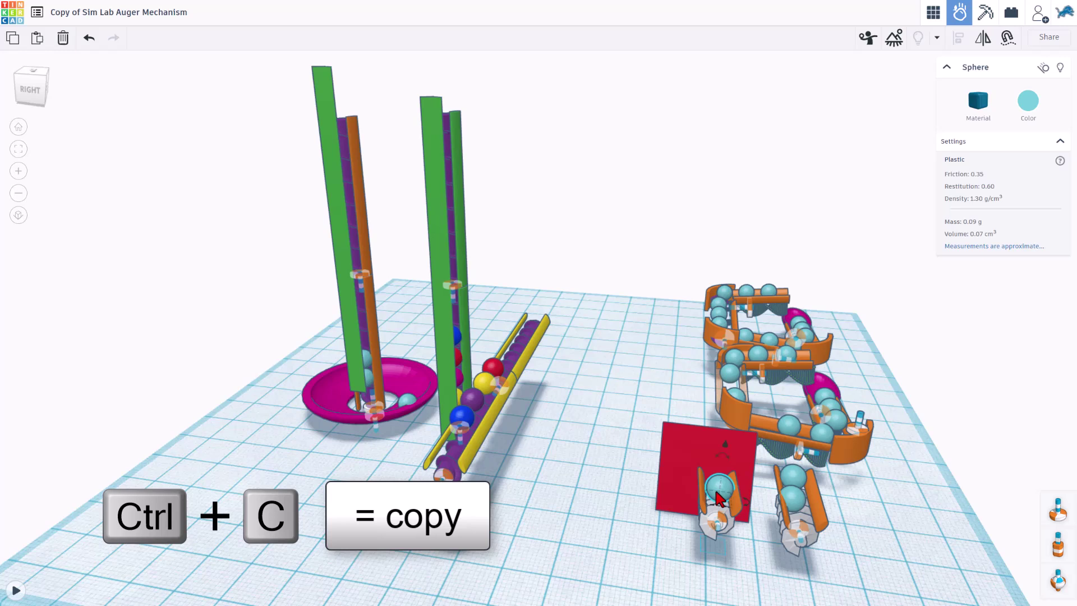
key("ctrl+v")
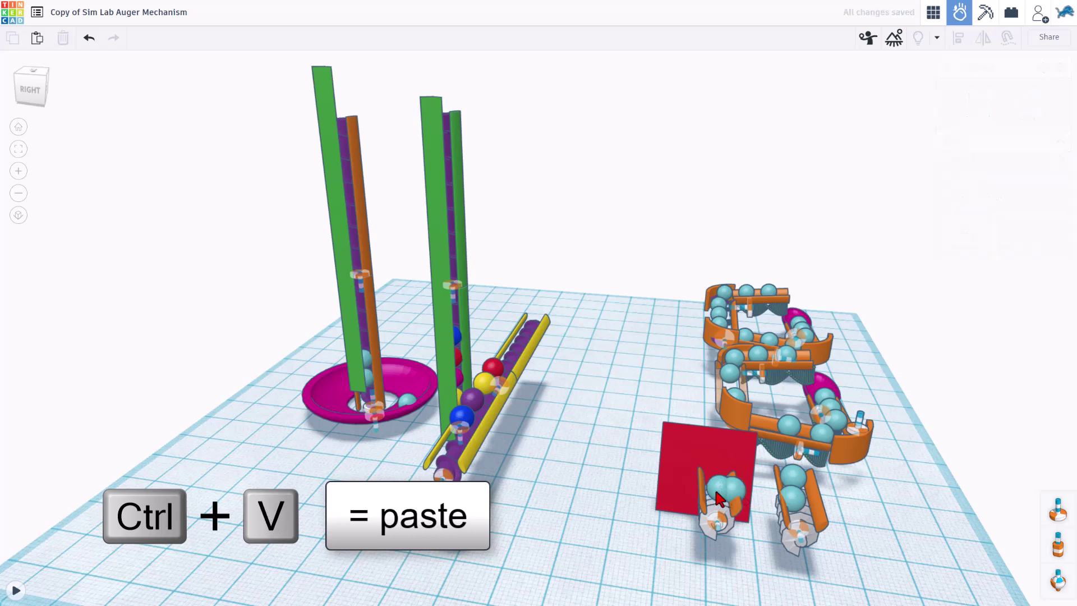
left_click(732, 492)
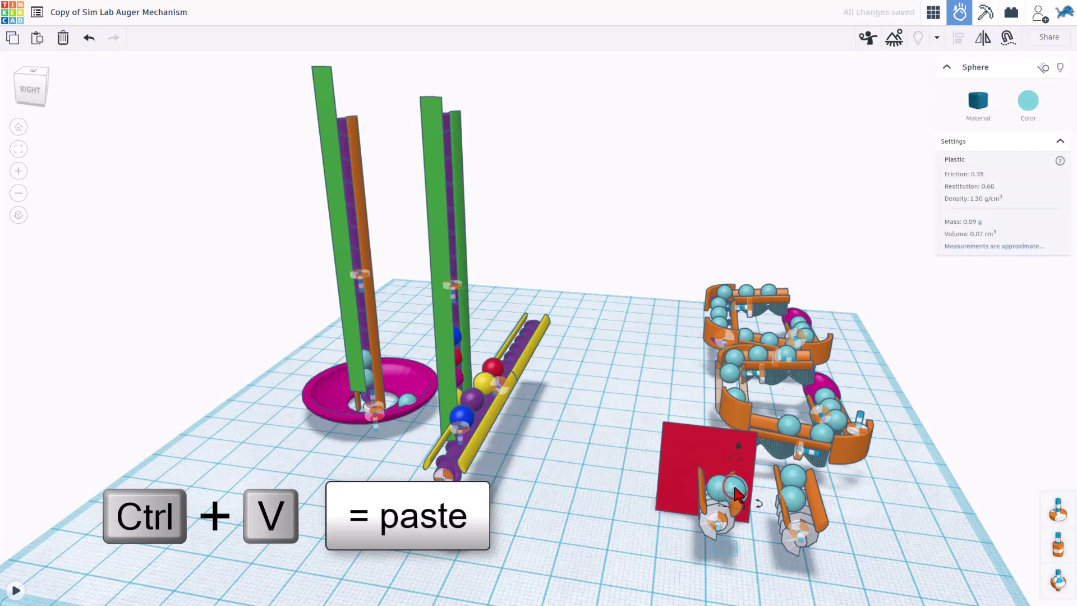
left_click_drag(735, 494, 673, 487)
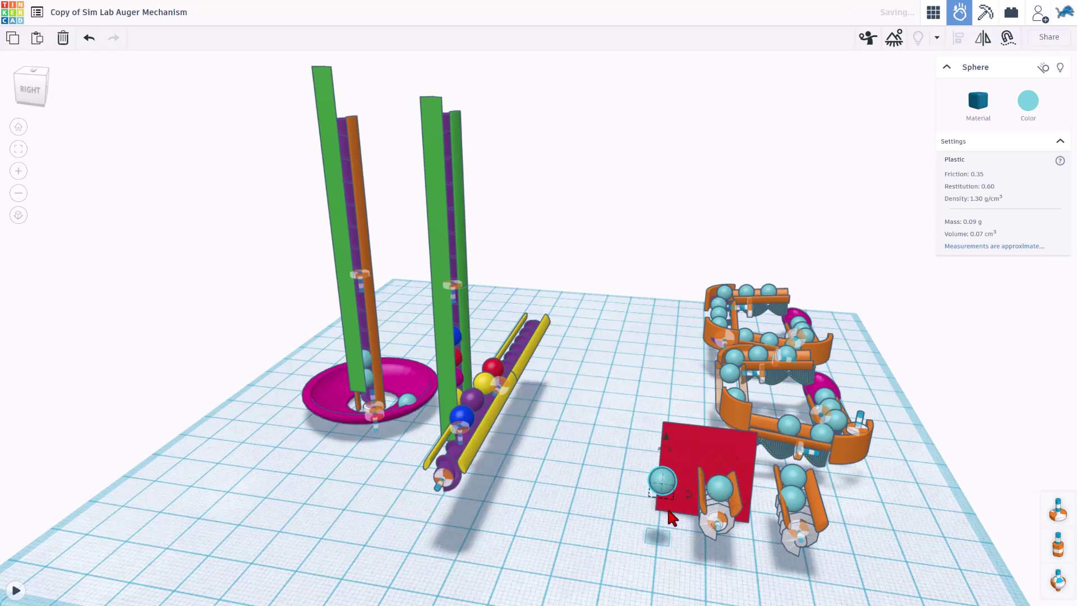
Back in the design workspace, duplicate the purple auger and shift the copy to the right
left_click(934, 12)
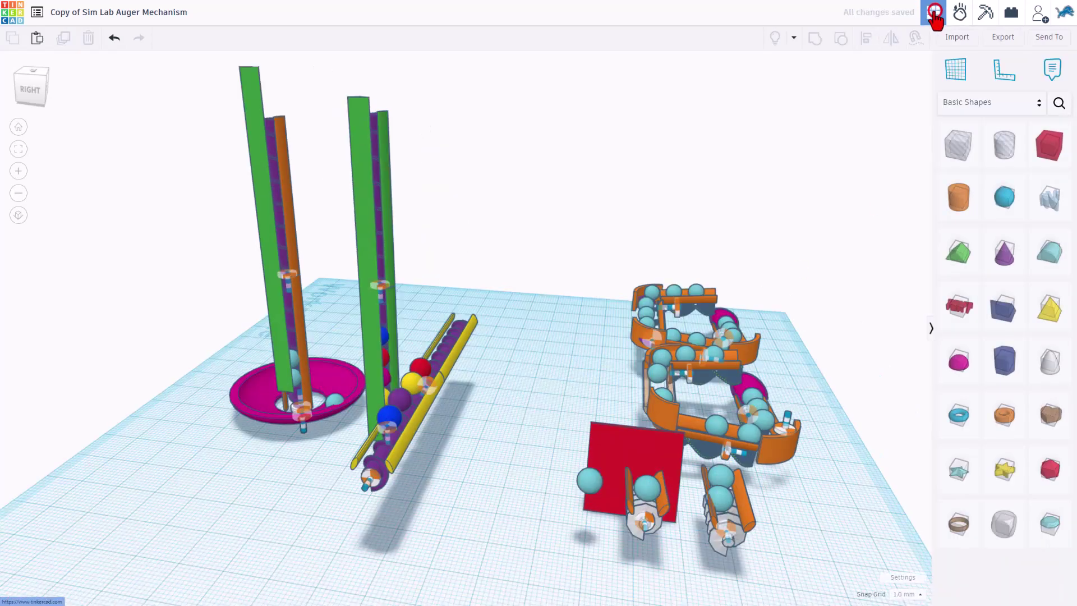
scroll(493, 437, "up", 3)
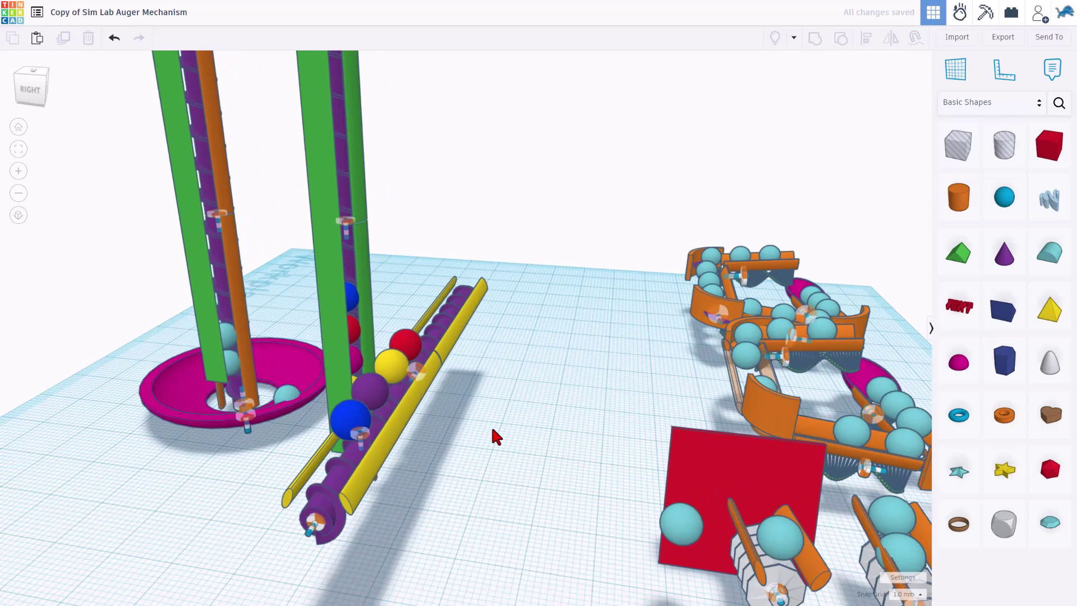
left_click(348, 457)
key("ctrl+d")
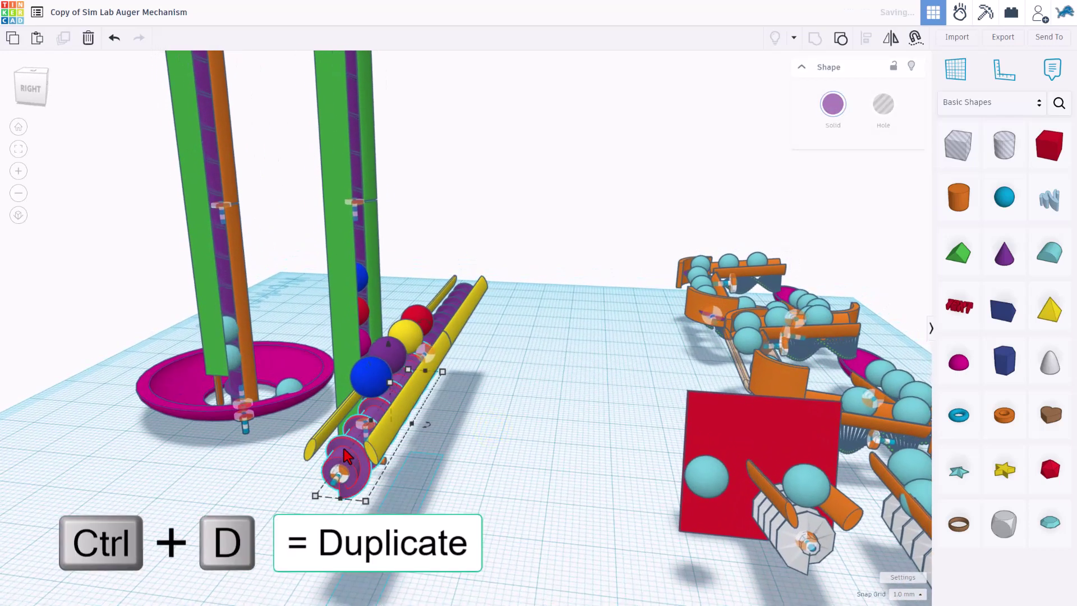
key("shift+Right")
key("shift+Right")
key("shift+Right")
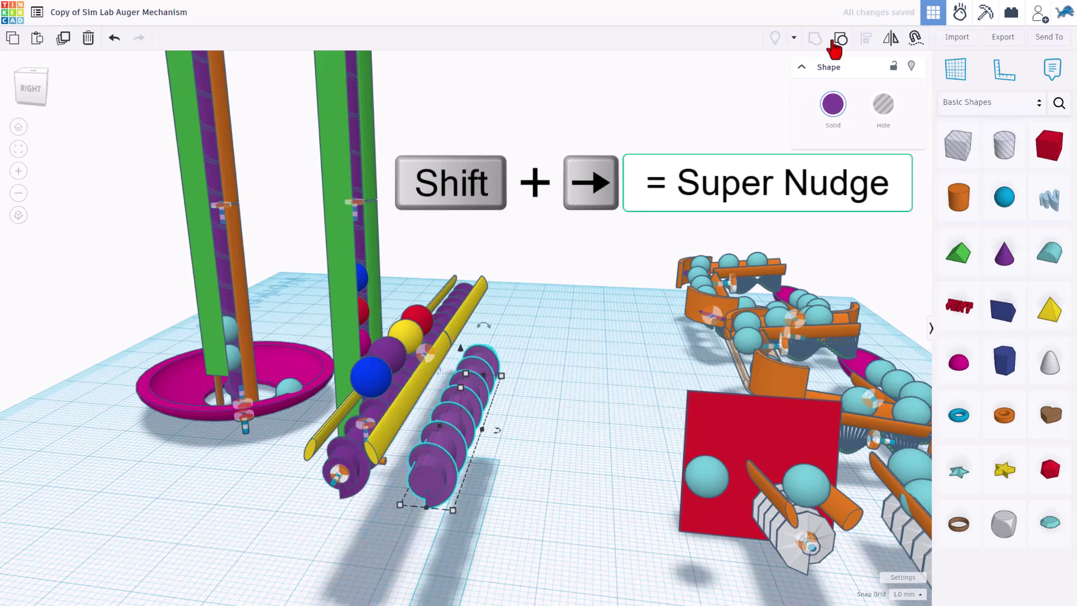
Ungroup the copied auger into its orange inner parts and screw threads
left_click(840, 38)
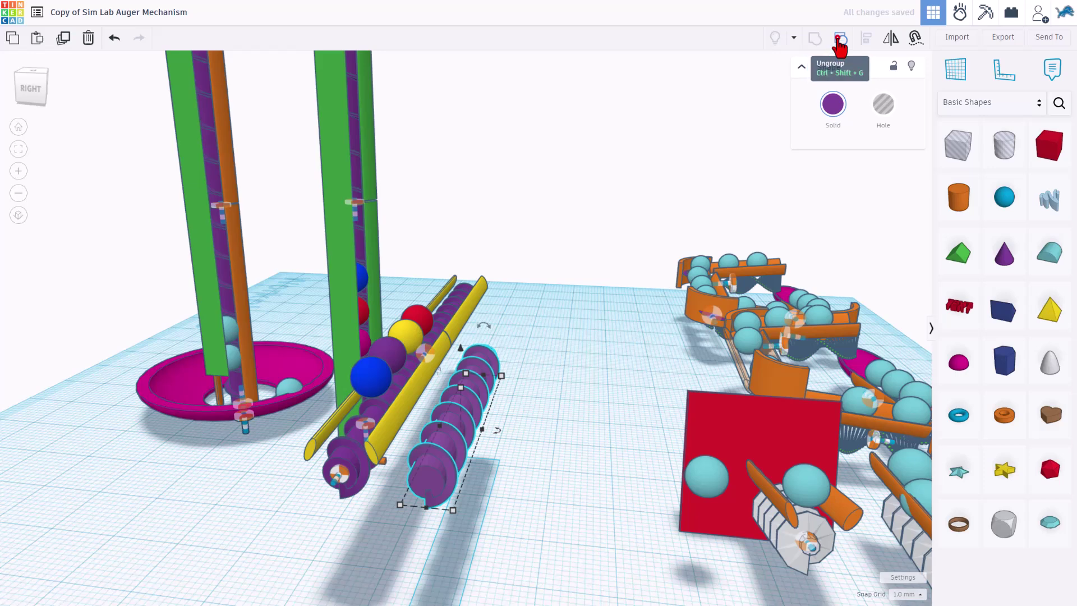
left_click(540, 332)
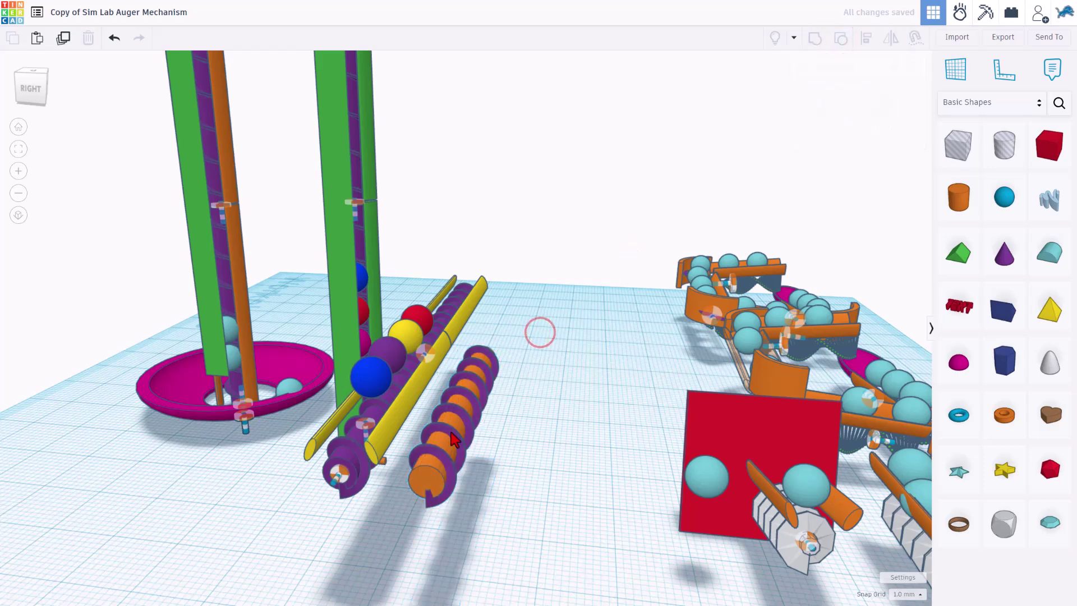
left_click(375, 383)
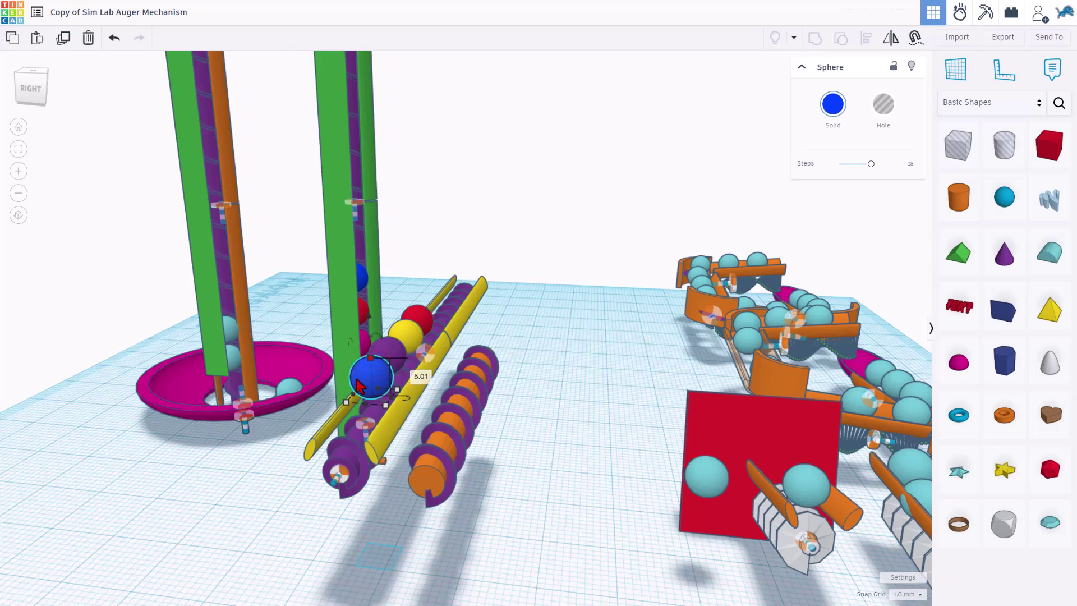
Set the new auger's Inner Thread Height to 0.5, then regroup all its parts into one shape
left_click(437, 452)
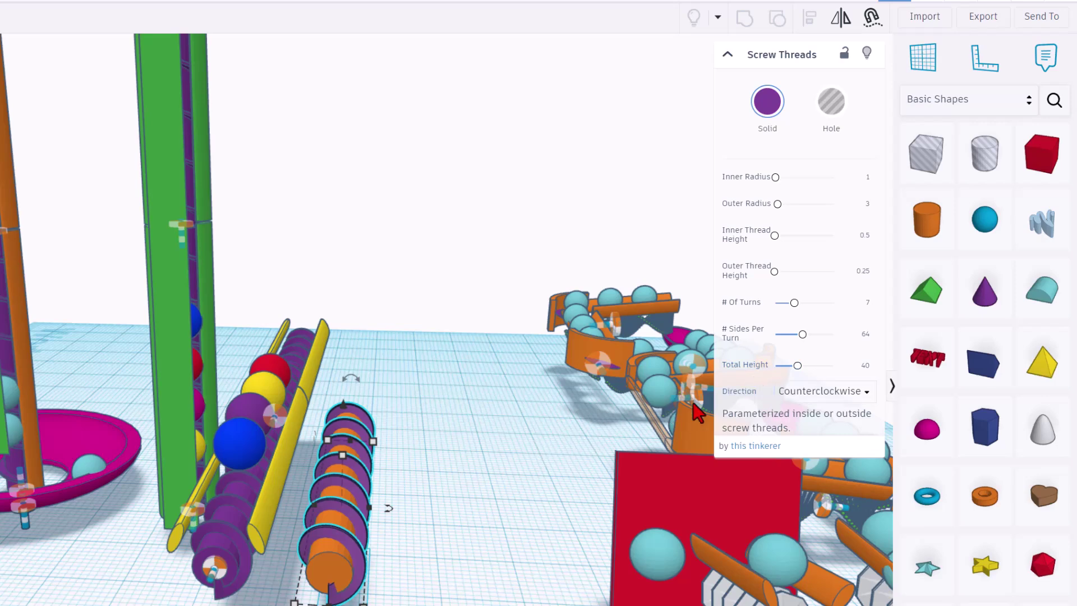
right_click_drag(417, 425, 396, 449)
left_click(392, 452)
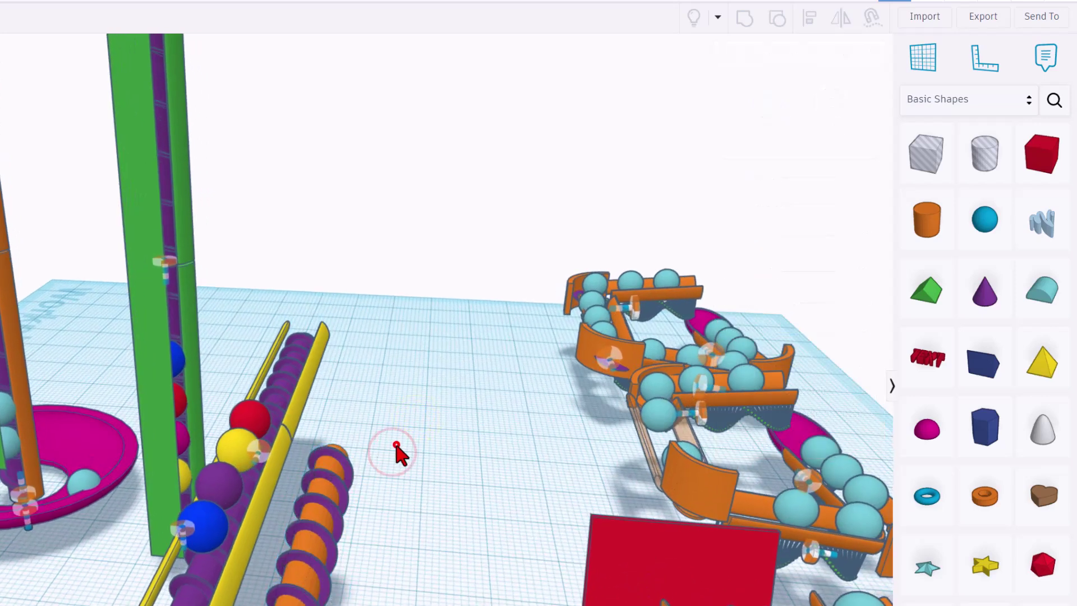
left_click_drag(397, 444, 330, 496)
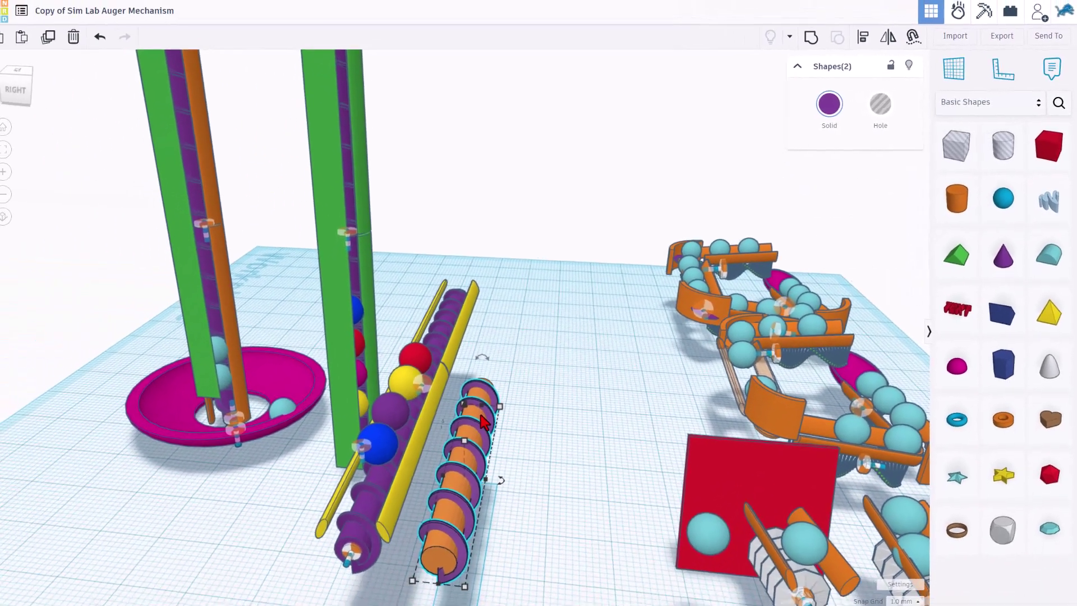
key("ctrl+g")
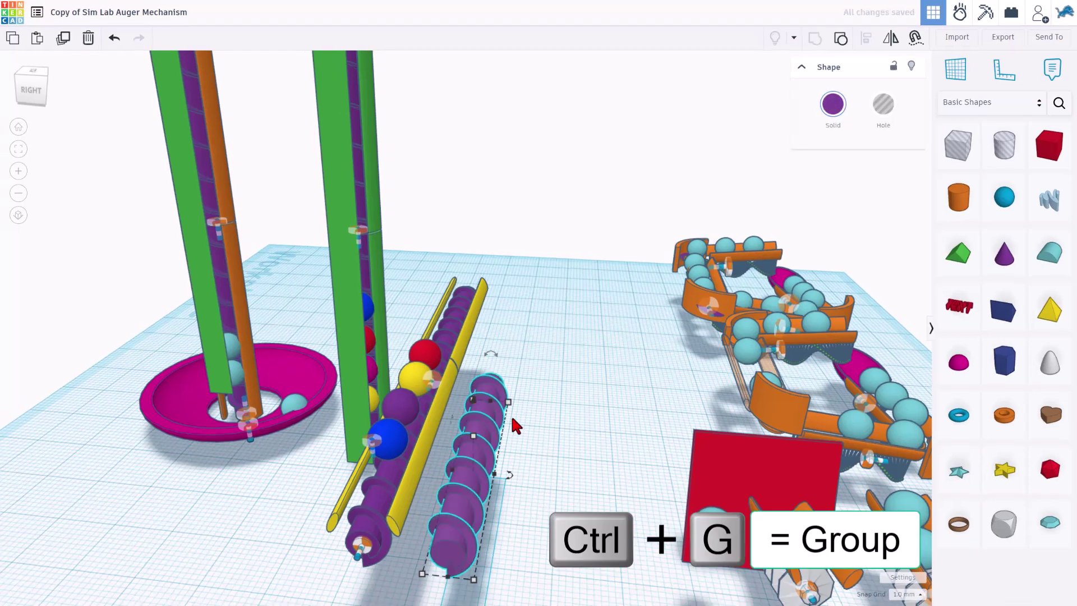
Place a Sim Lab Axle connector onto the end of the new auger
middle_click_drag(511, 413, 647, 336)
left_click(648, 330)
right_click_drag(648, 330, 662, 295)
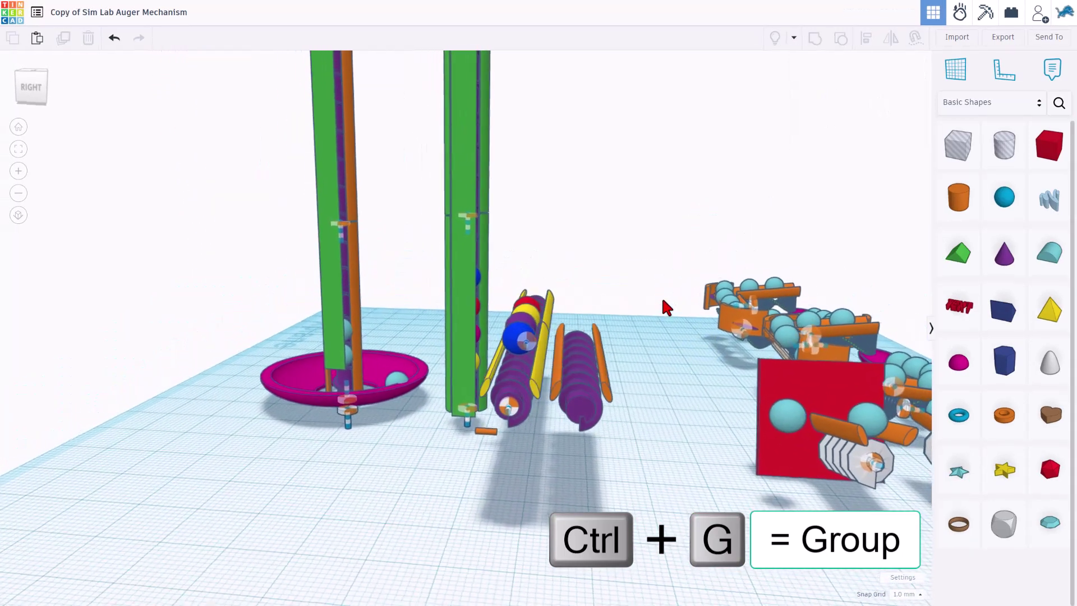
left_click(986, 104)
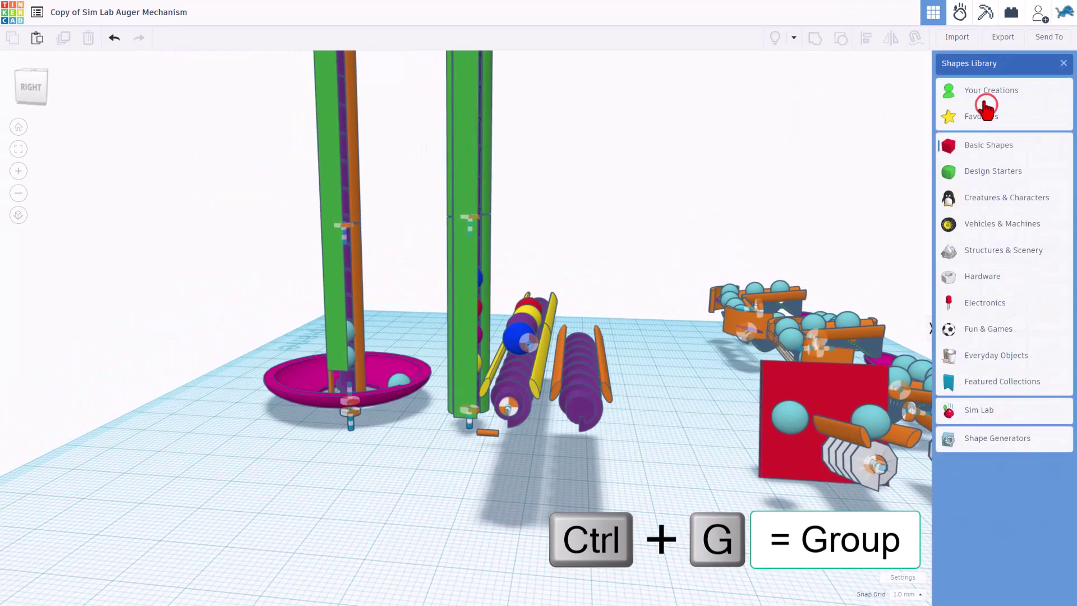
left_click(965, 412)
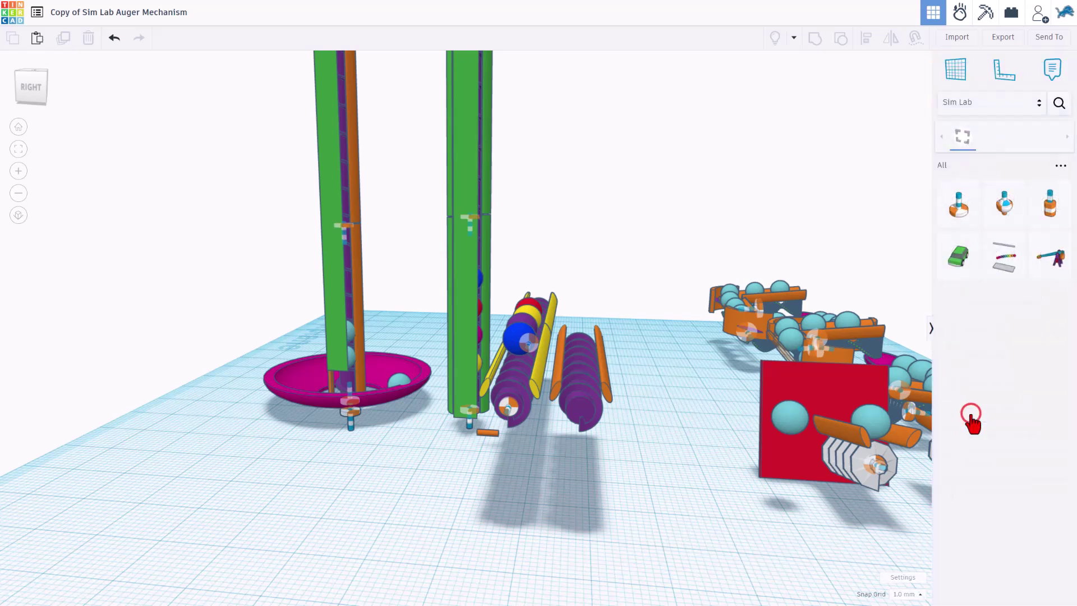
key("c")
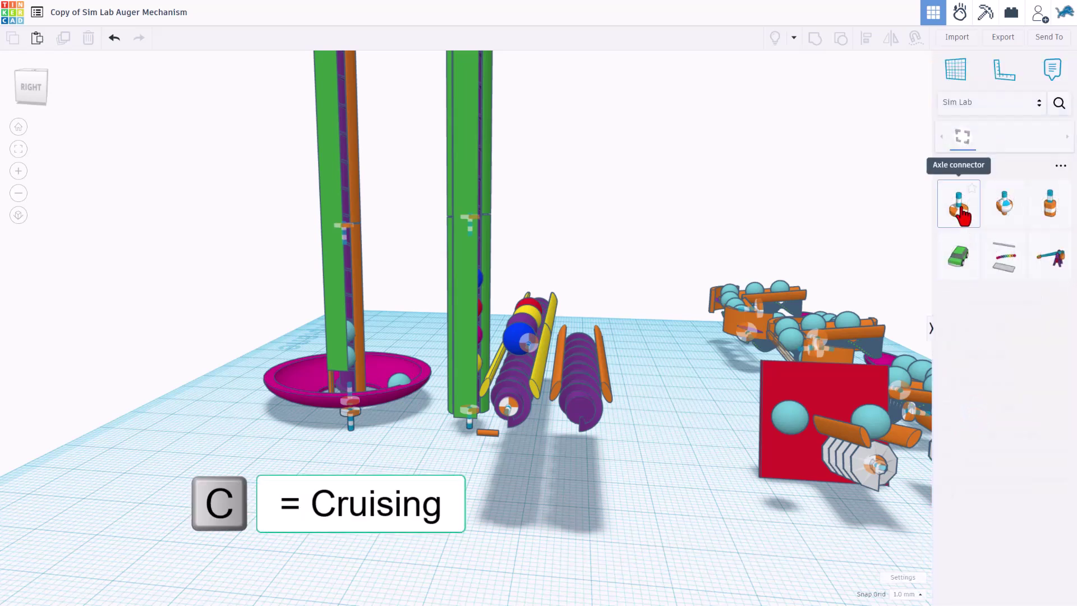
left_click(962, 209)
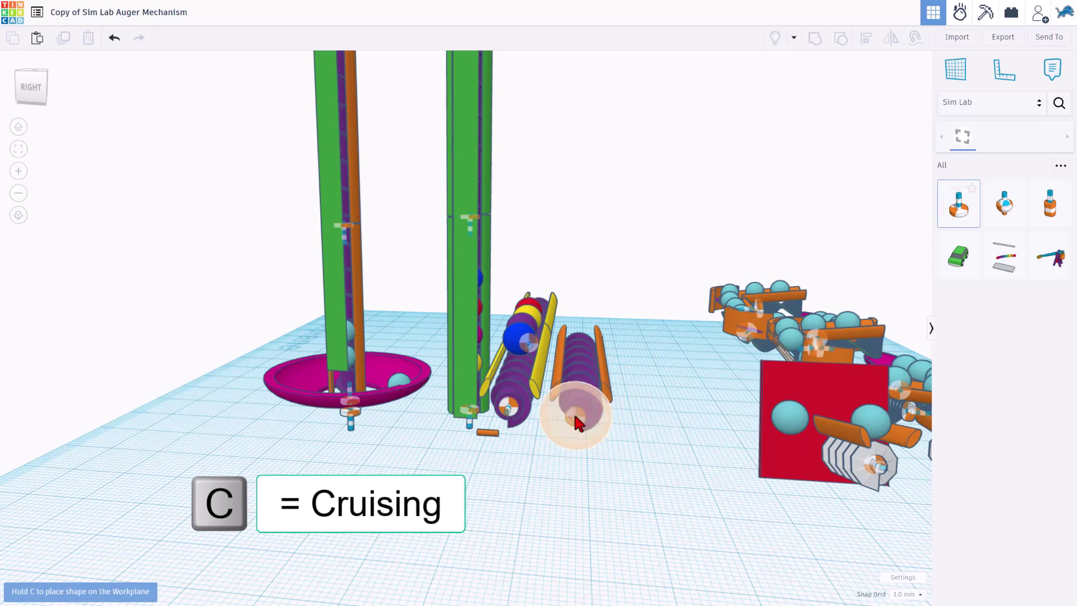
left_click(580, 418)
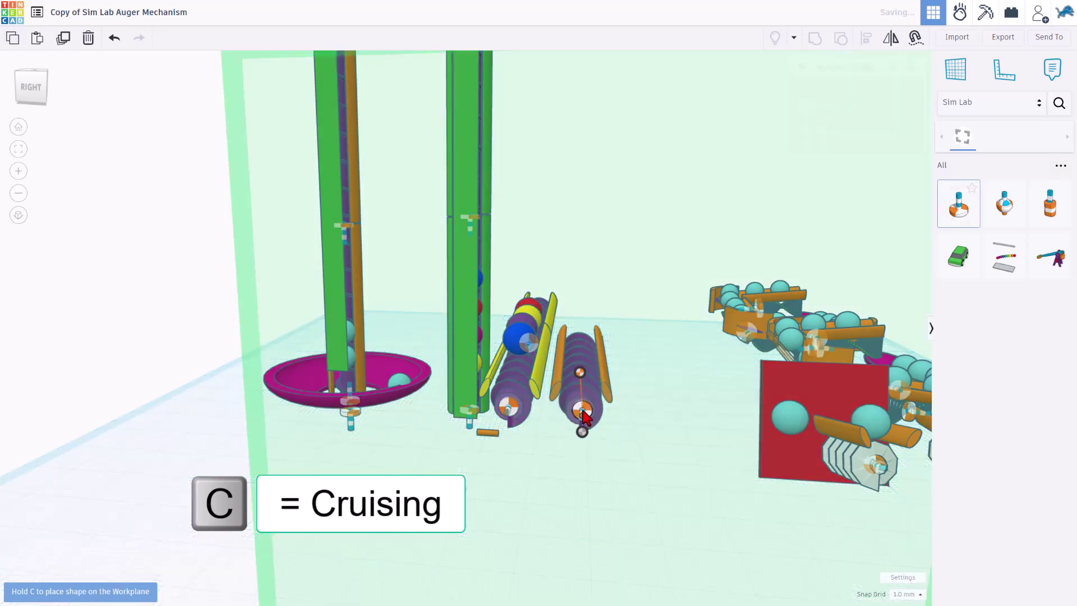
left_click(573, 471)
Align the auger and its axle connector so they are centred together
key("l")
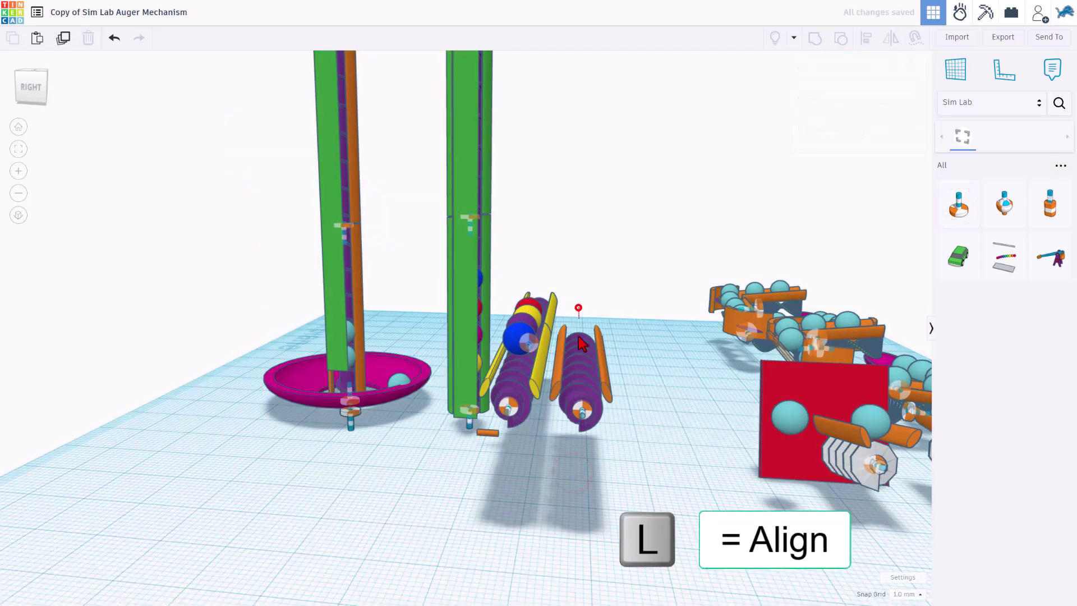
left_click(580, 435)
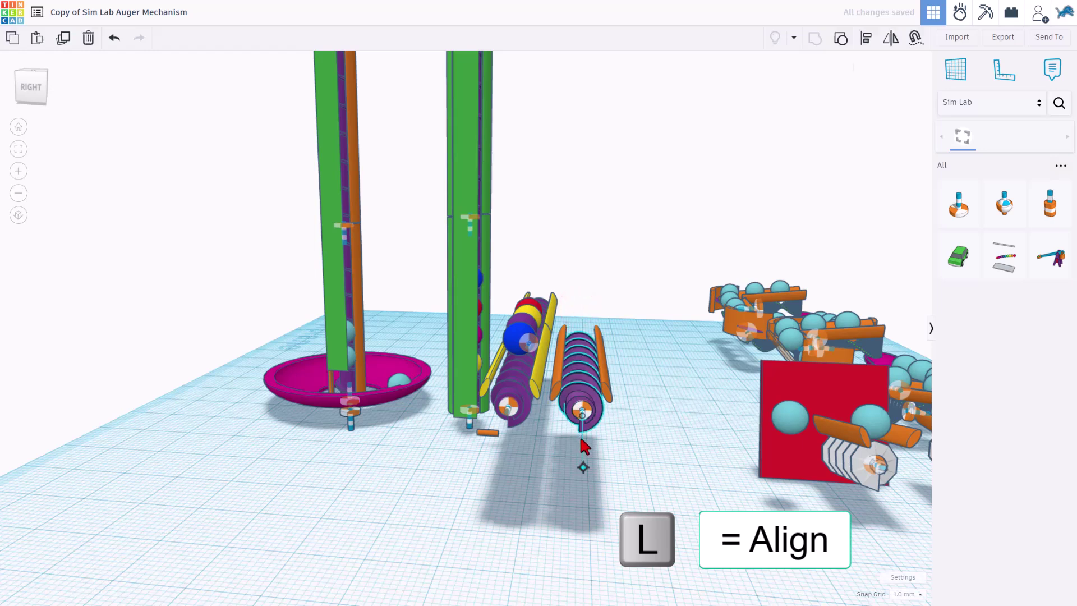
left_click(866, 38)
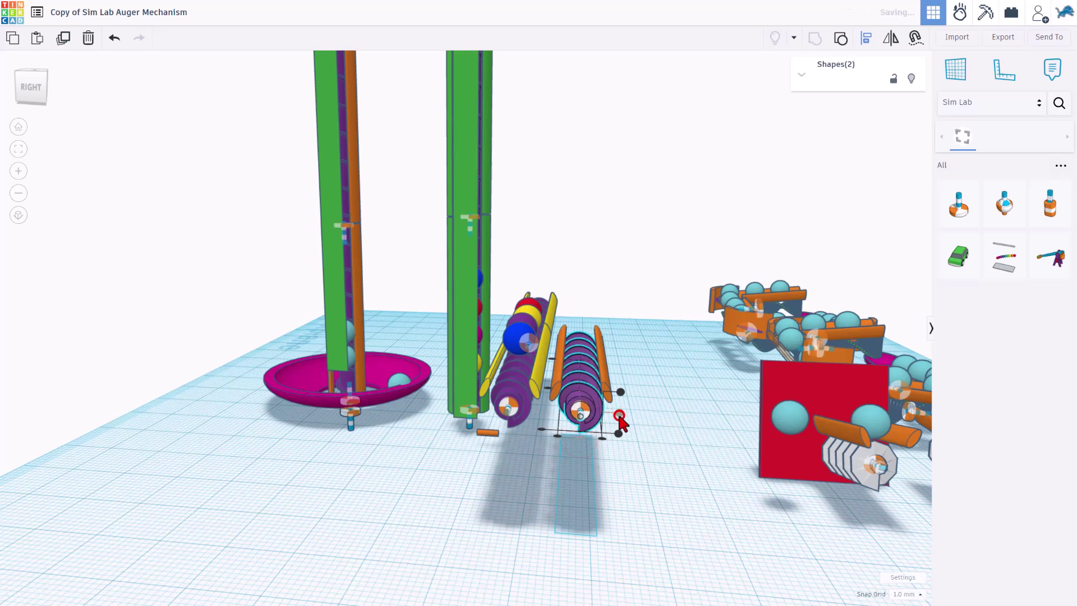
Reattach the axle connector's end point to the top of the new auger
left_click(647, 396)
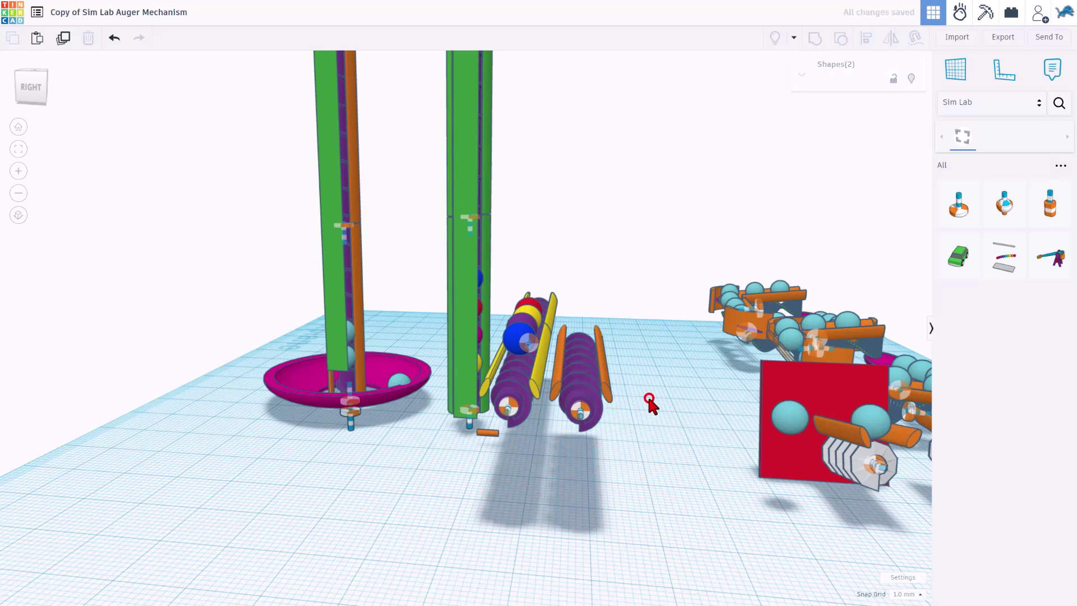
left_click(581, 411)
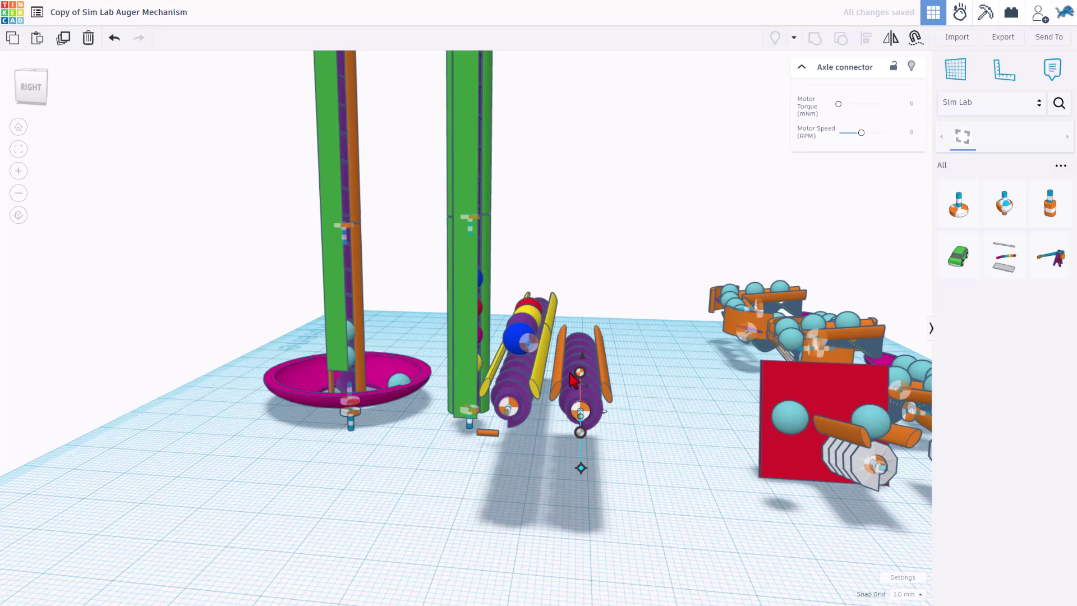
left_click_drag(579, 372, 620, 395)
left_click_drag(615, 354, 579, 347)
Motorize the axle at 170 mNm torque and 400 RPM motor speed
left_click_drag(839, 104, 889, 109)
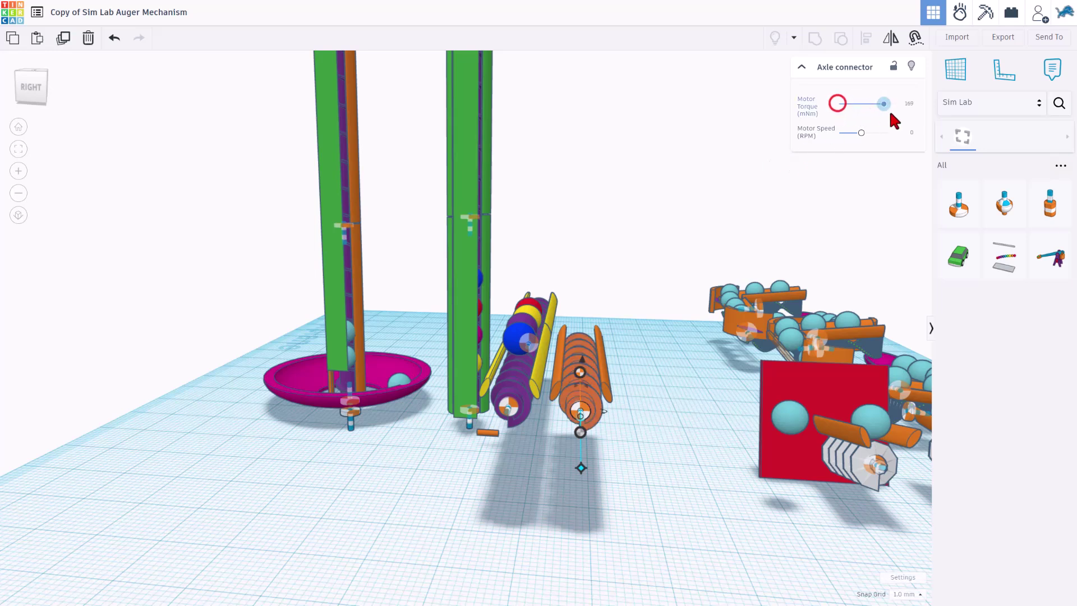
left_click(860, 130)
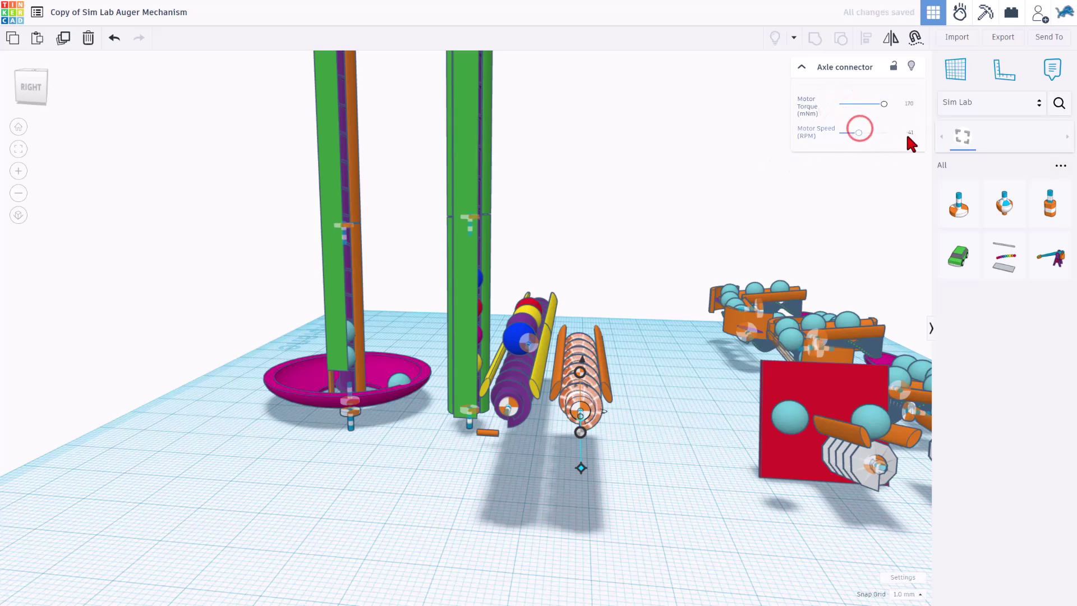
left_click_drag(858, 133, 907, 131)
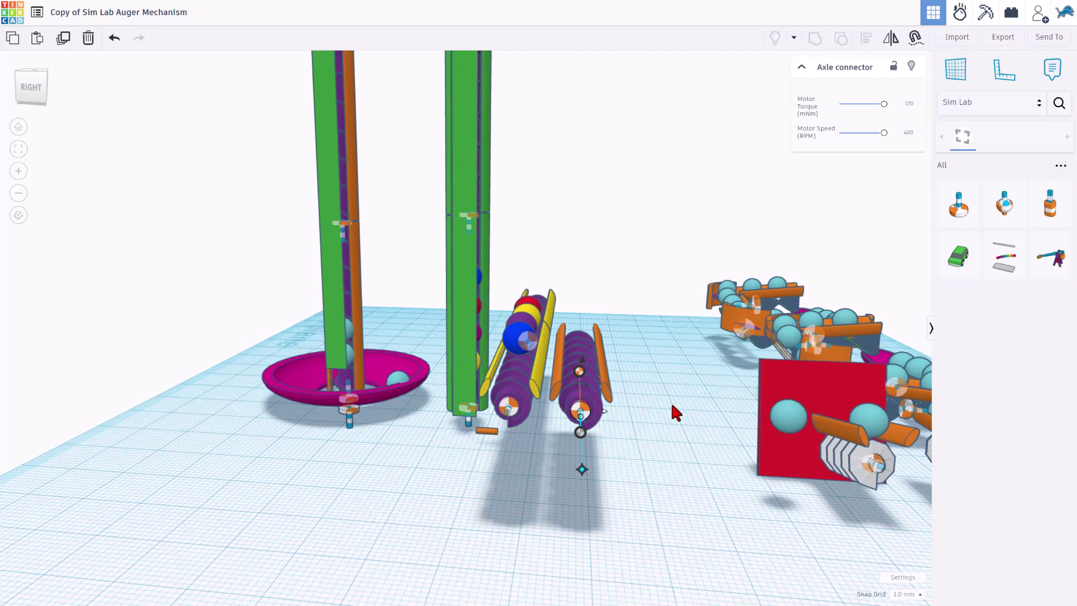
right_click_drag(671, 401, 616, 337)
Duplicate the blue sphere and move the copy down onto the right auger
left_click(616, 333)
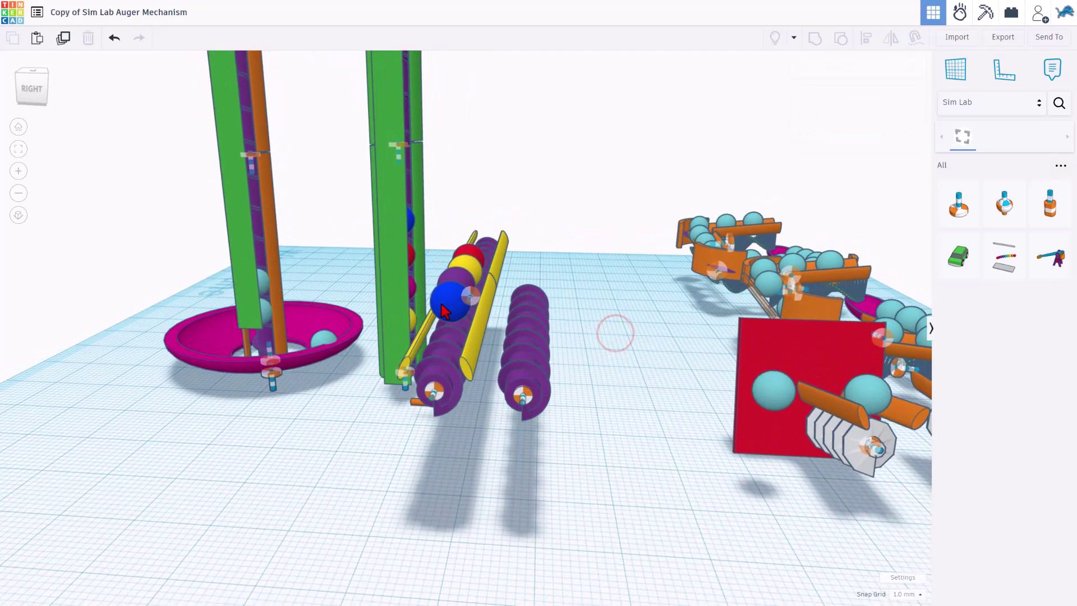
left_click(445, 310)
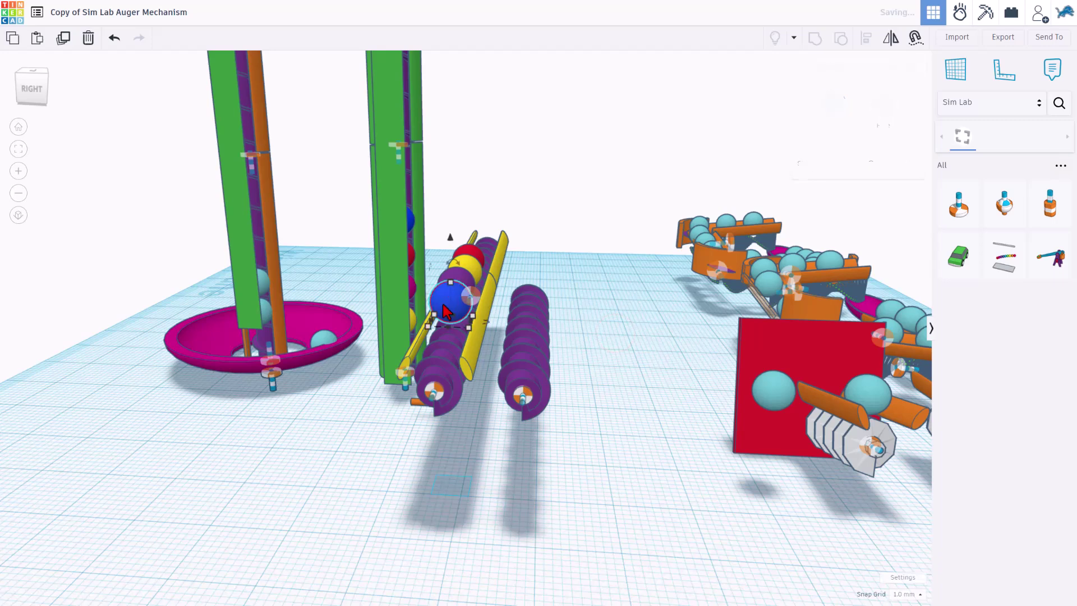
key("ctrl+d")
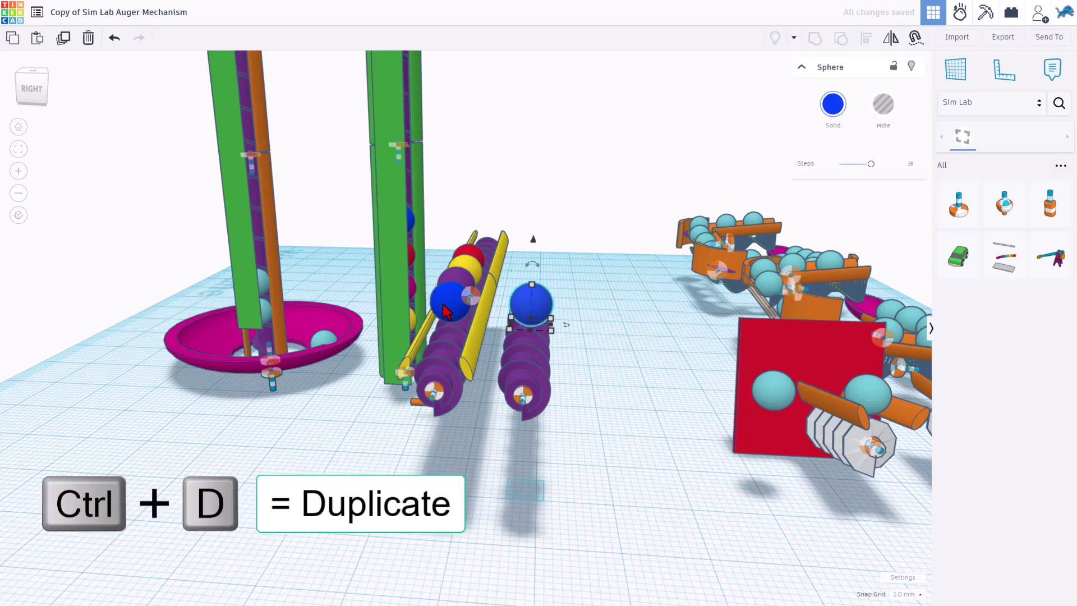
key("Down")
key("Down")
key("Down")
key("Down")
key("Down")
key("Down")
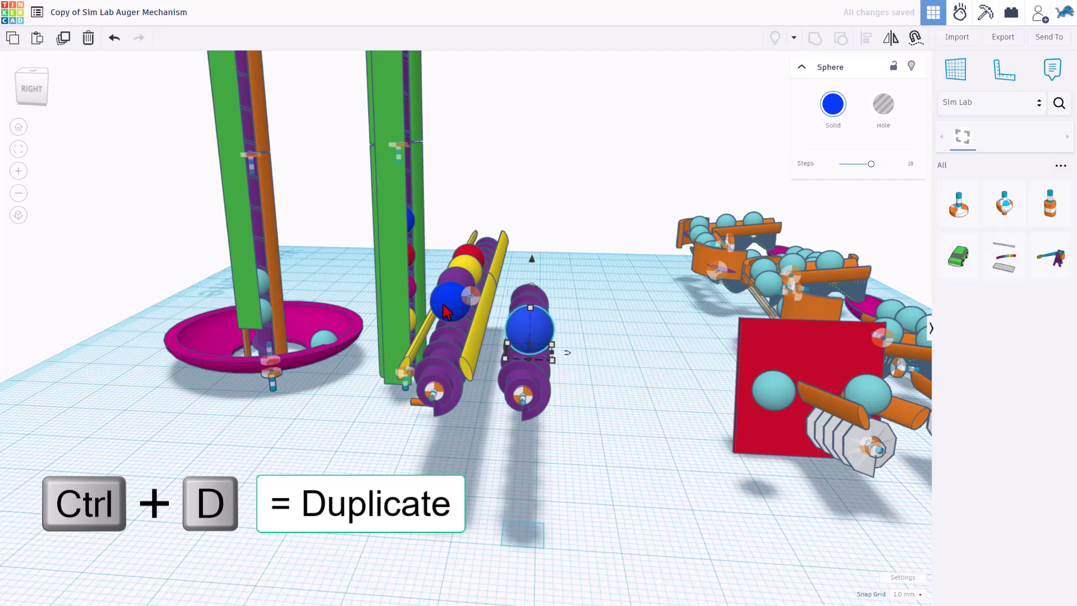
Duplicate the yellow rod pair onto the right auger and ungroup it into two orange rods
left_click(465, 375)
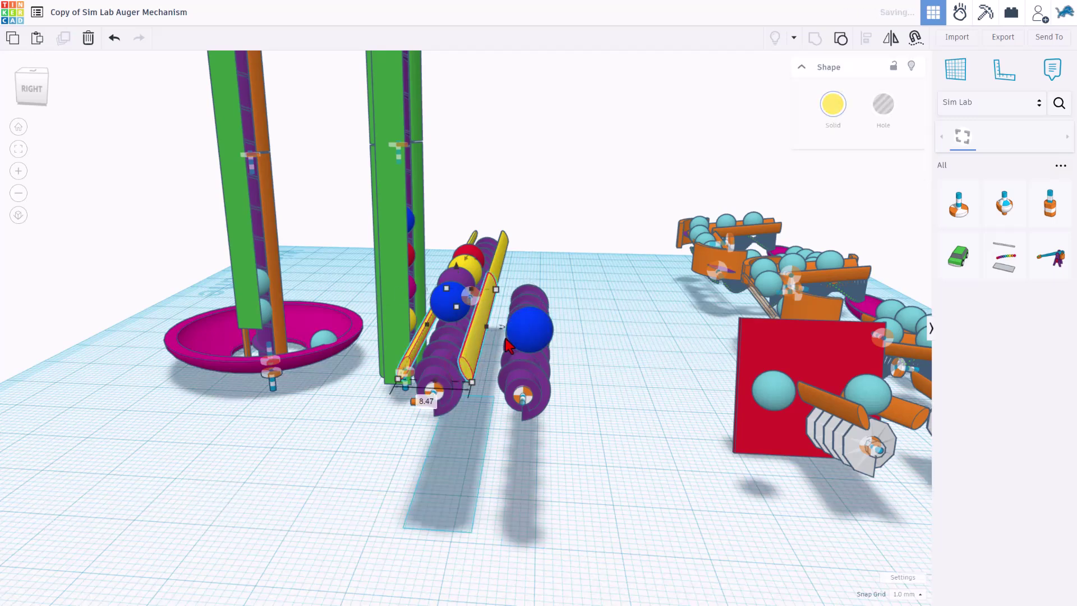
key("ctrl+d")
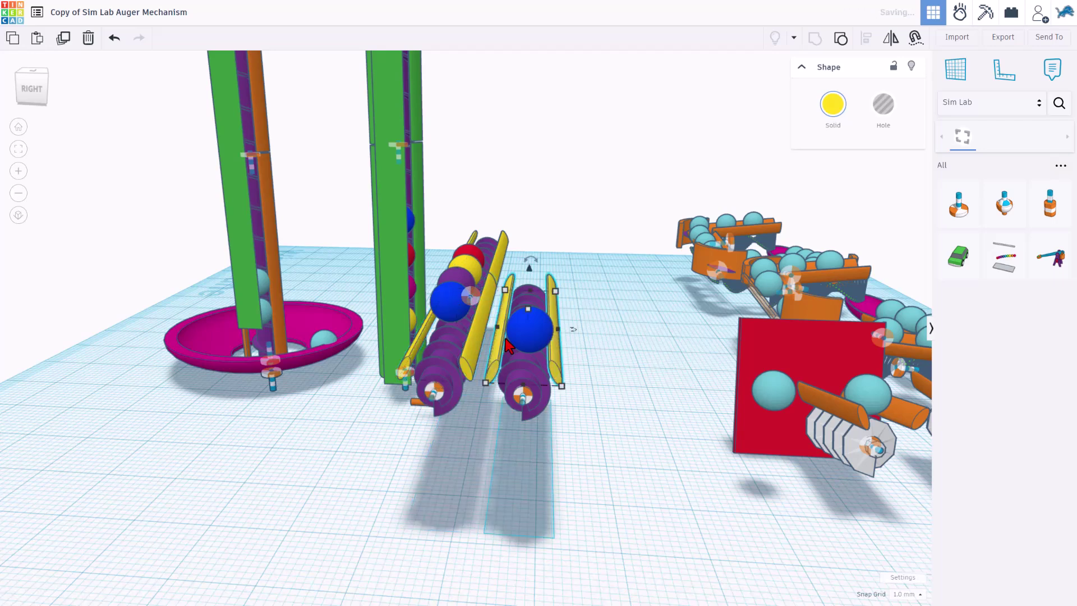
left_click_drag(579, 301, 554, 309)
left_click(839, 39)
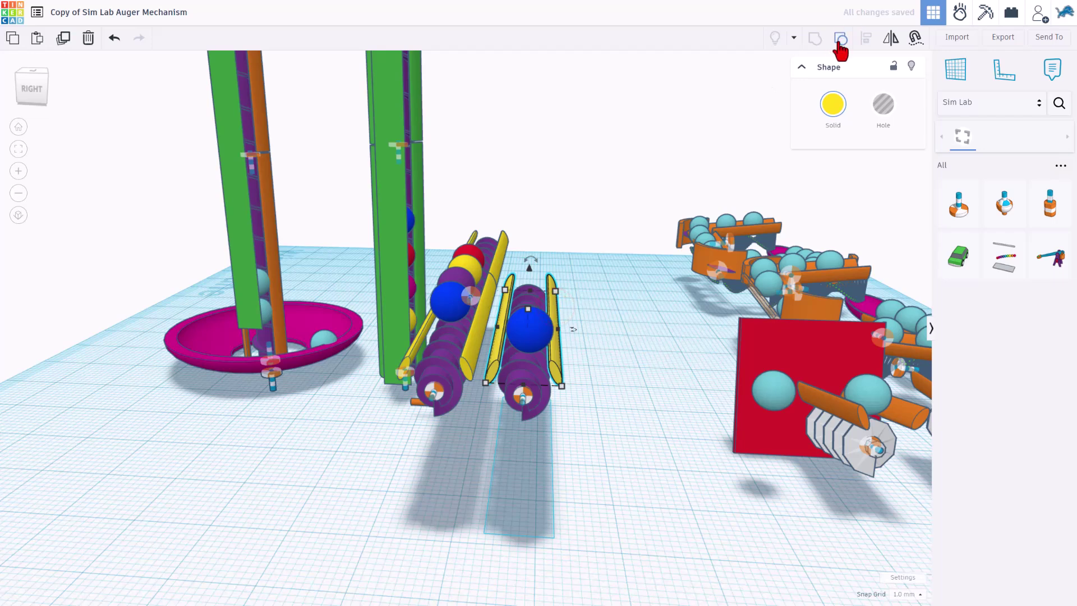
left_click(723, 211)
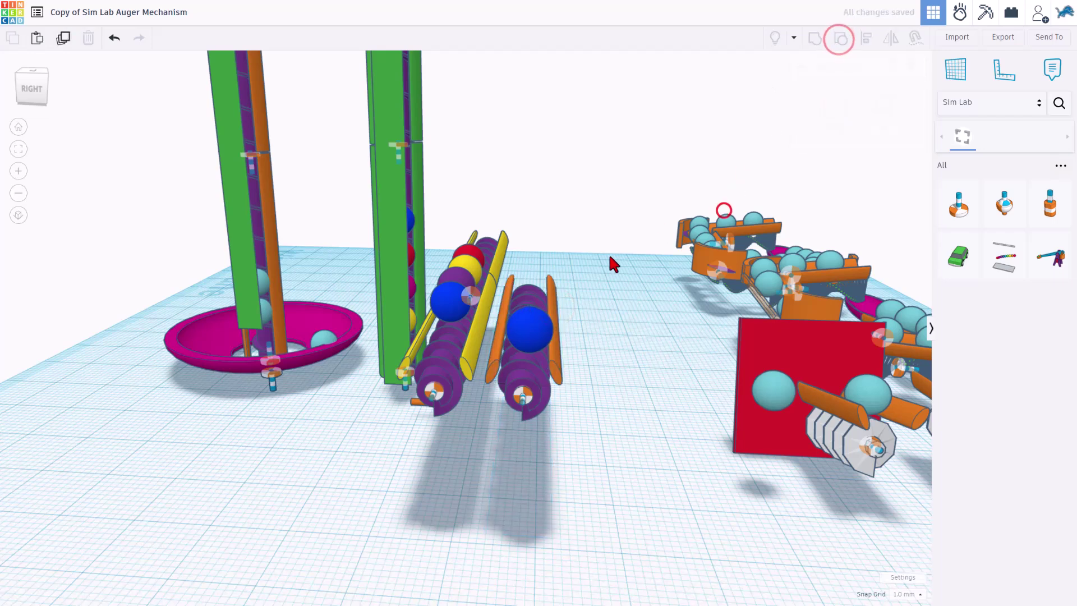
Select the right orange rod and check the rod placement from top and front views
left_click(551, 316)
scroll(561, 359, "up", 10)
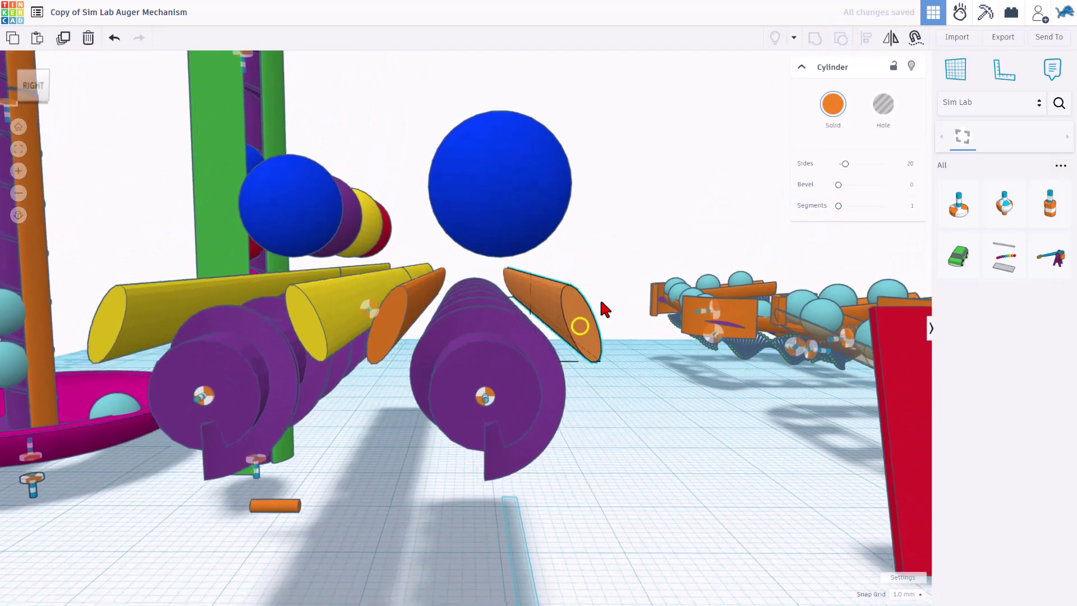
scroll(594, 297, "down", 3)
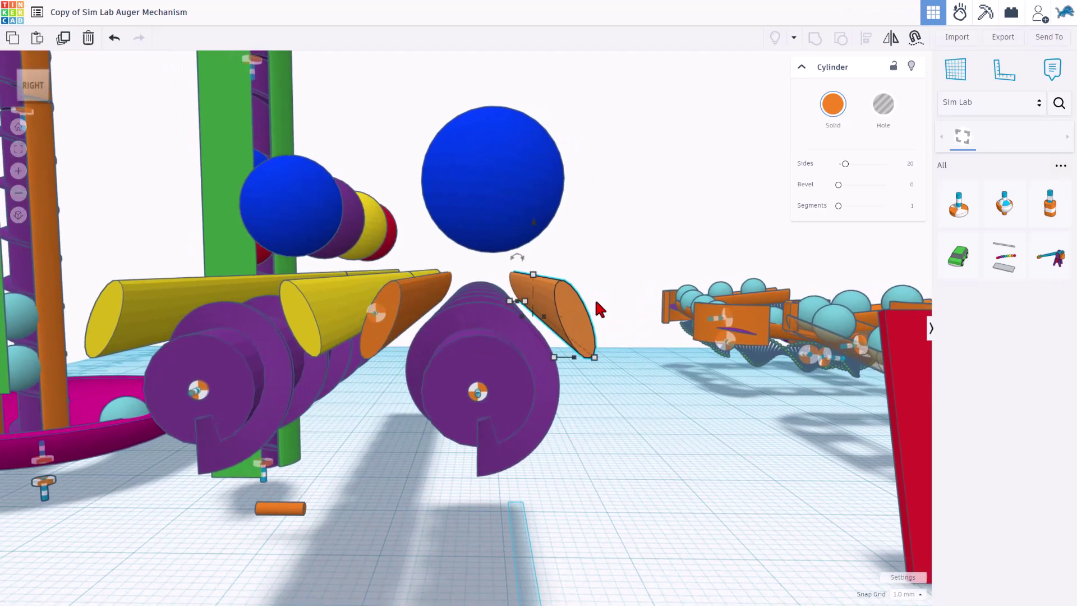
scroll(558, 305, "down", 3)
right_click_drag(611, 312, 476, 137)
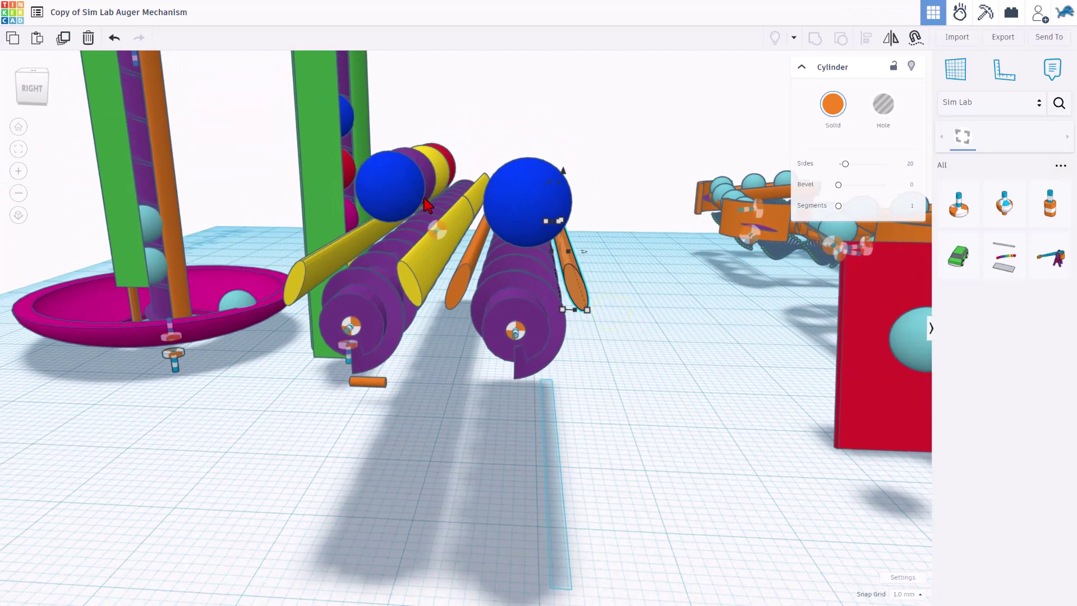
scroll(552, 261, "down", 2)
left_click(650, 255)
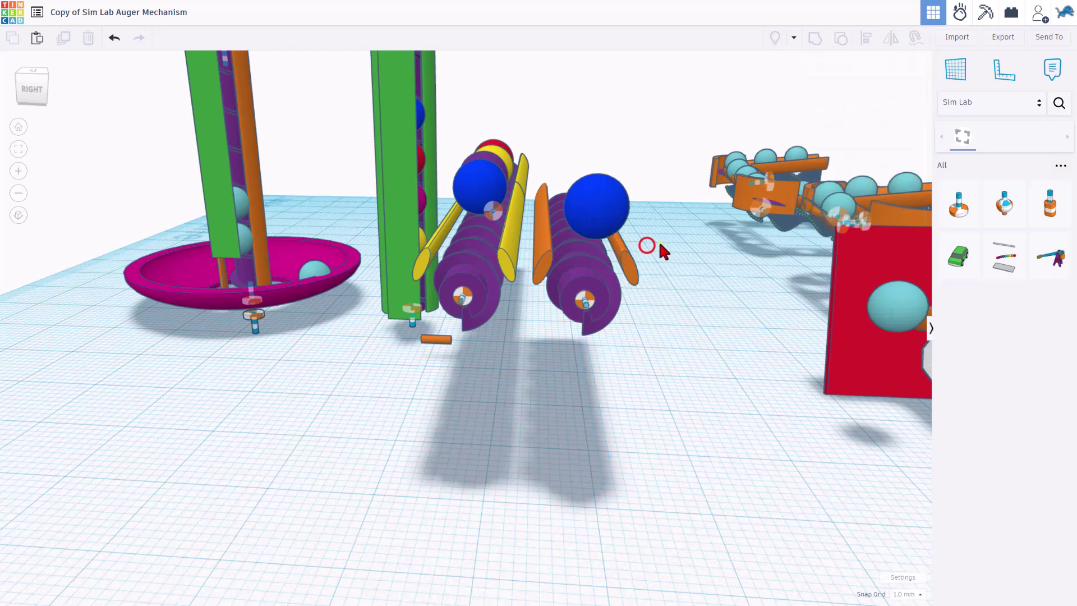
right_click_drag(650, 248, 799, 113)
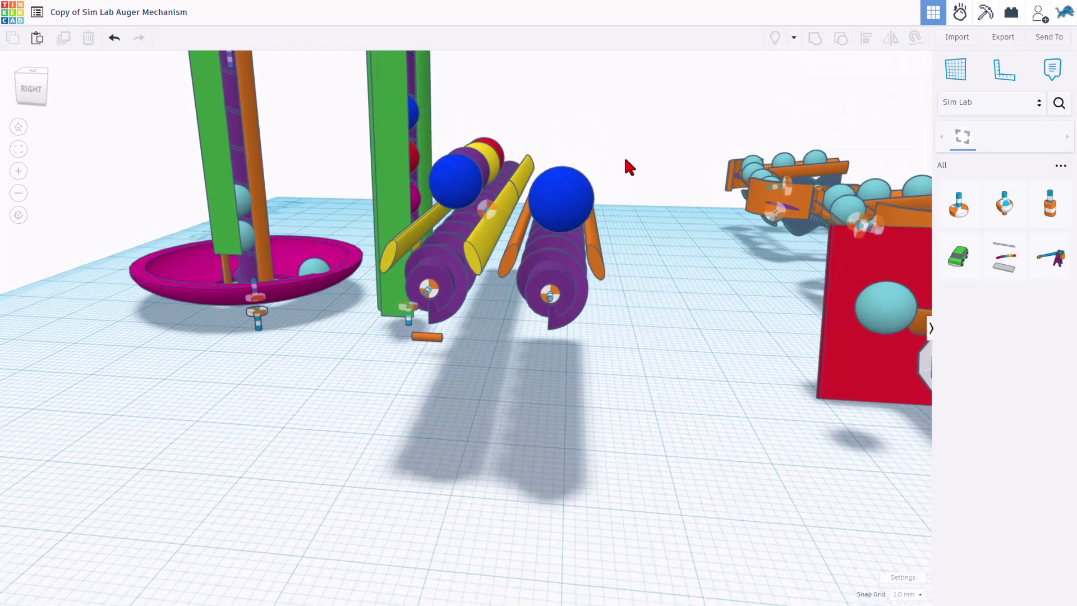
Open the design in Sim Lab and make the right auger's small orange rod static
left_click(960, 14)
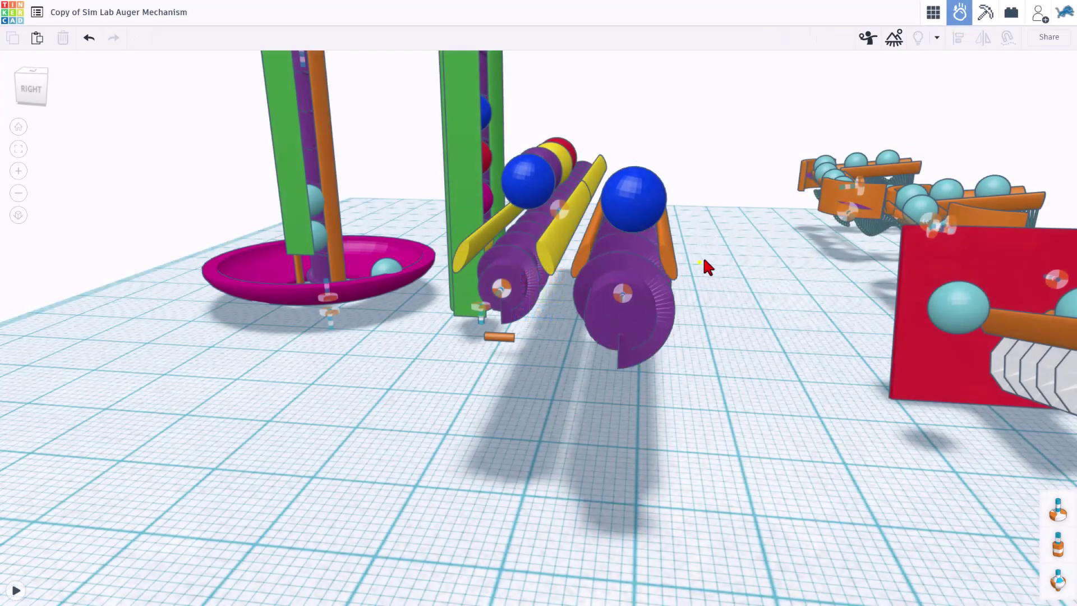
left_click(701, 259)
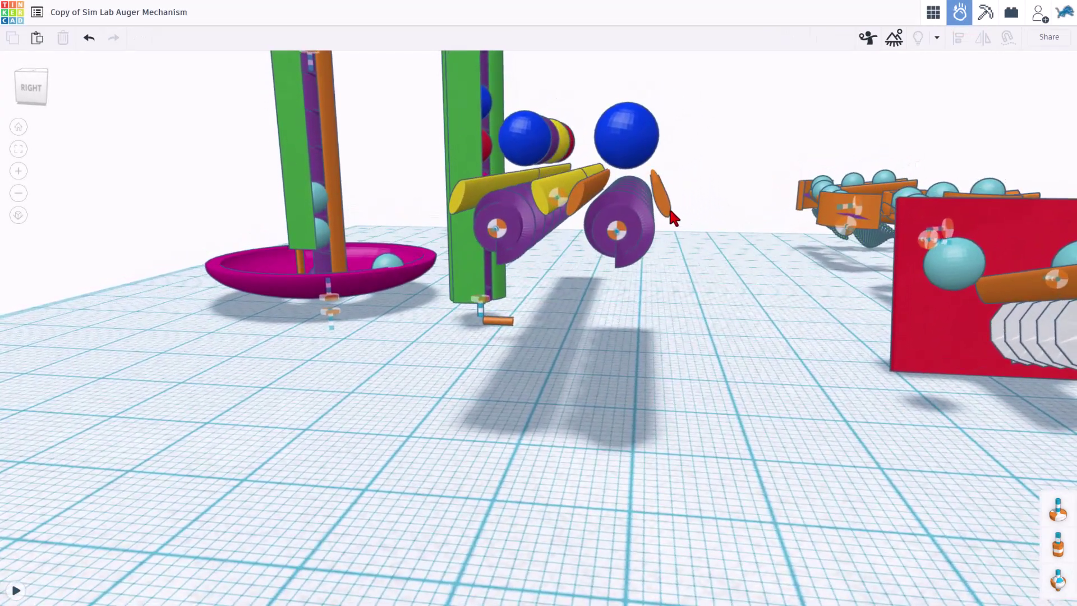
left_click(662, 202)
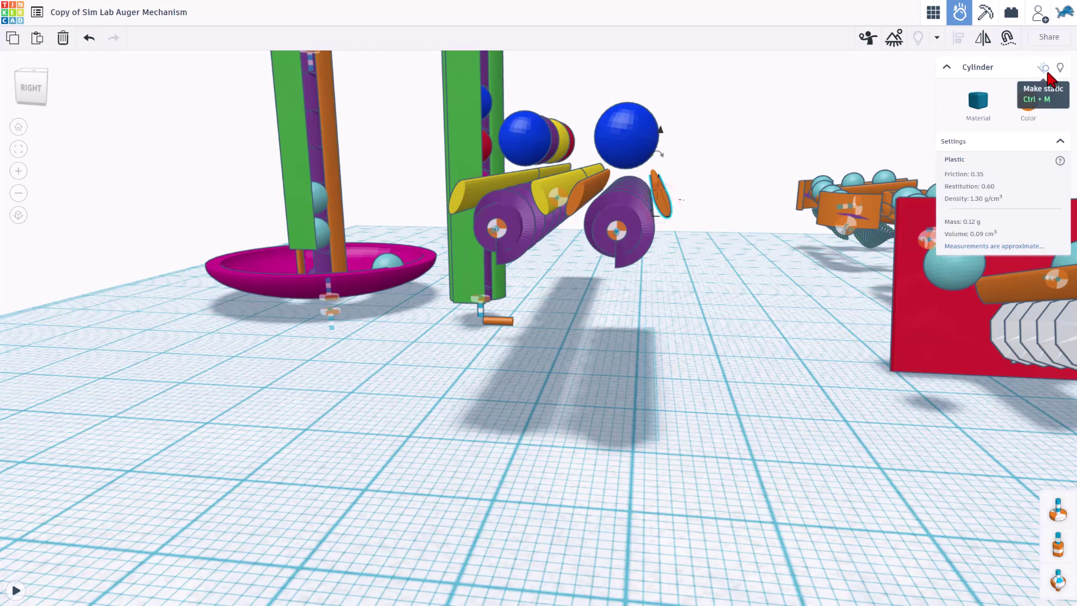
left_click(1046, 72)
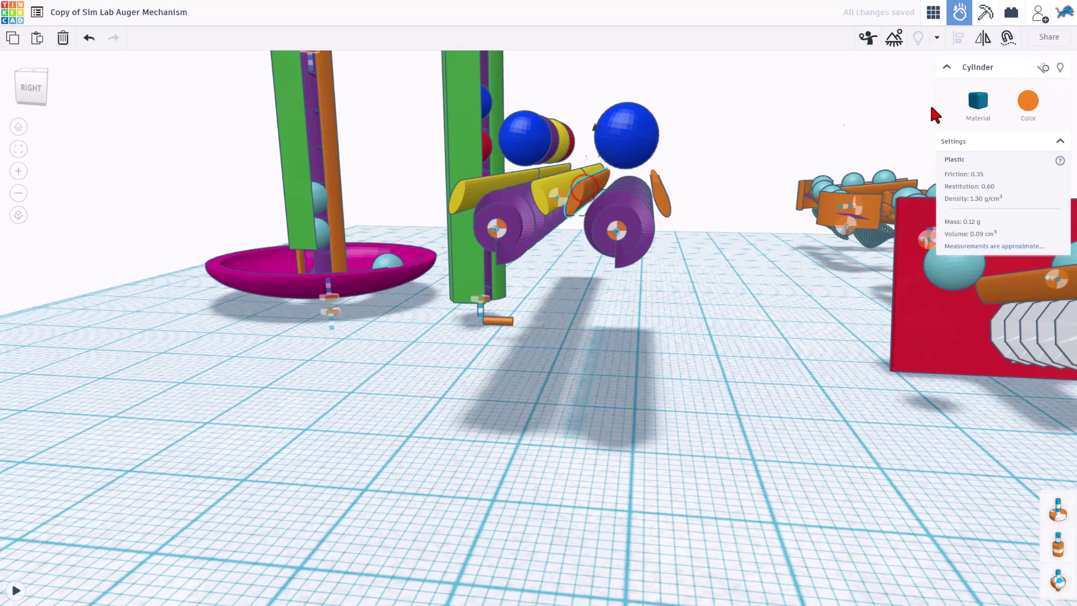
left_click(1044, 67)
left_click(1044, 67)
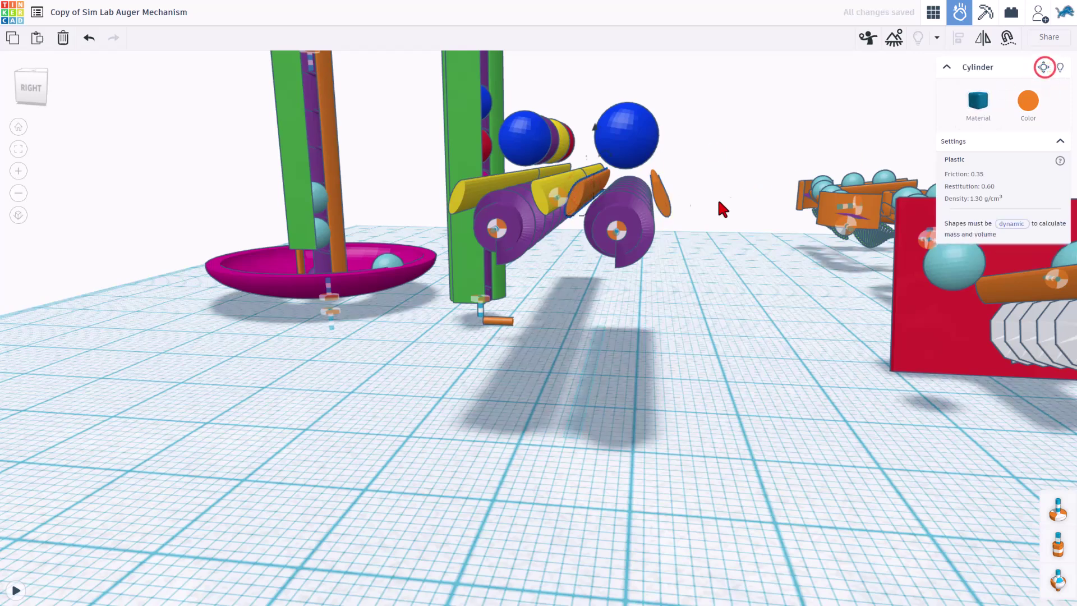
left_click(642, 222)
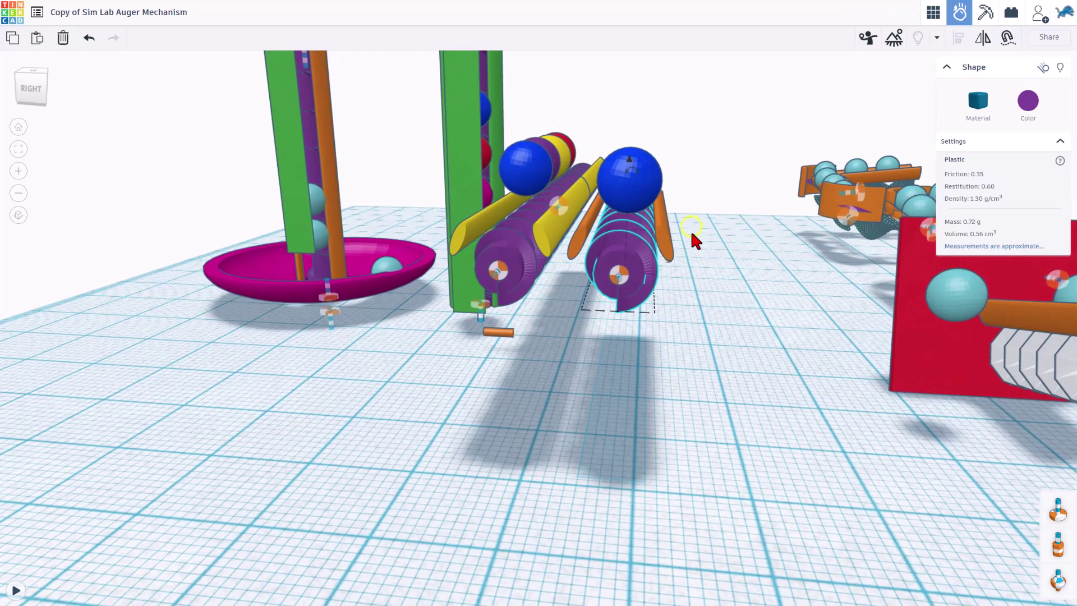
right_click_drag(692, 238, 426, 359)
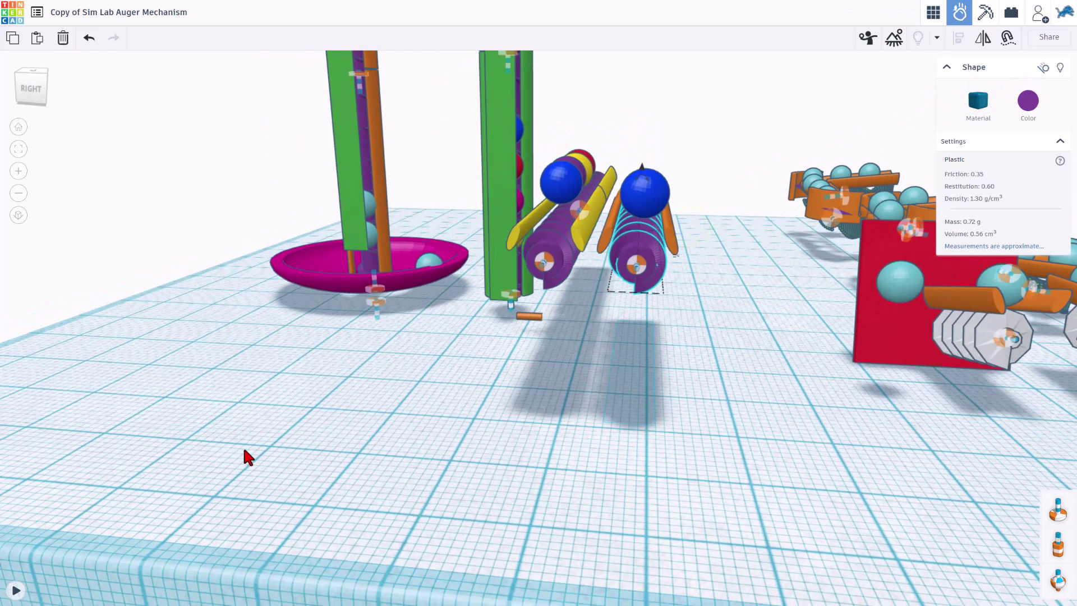
left_click(16, 590)
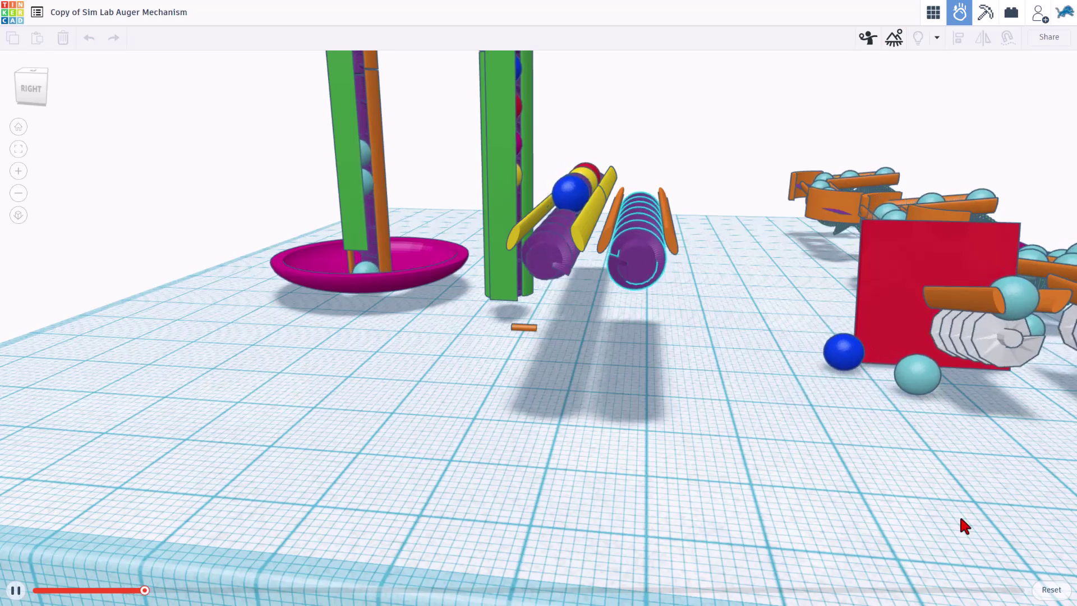
left_click(1047, 590)
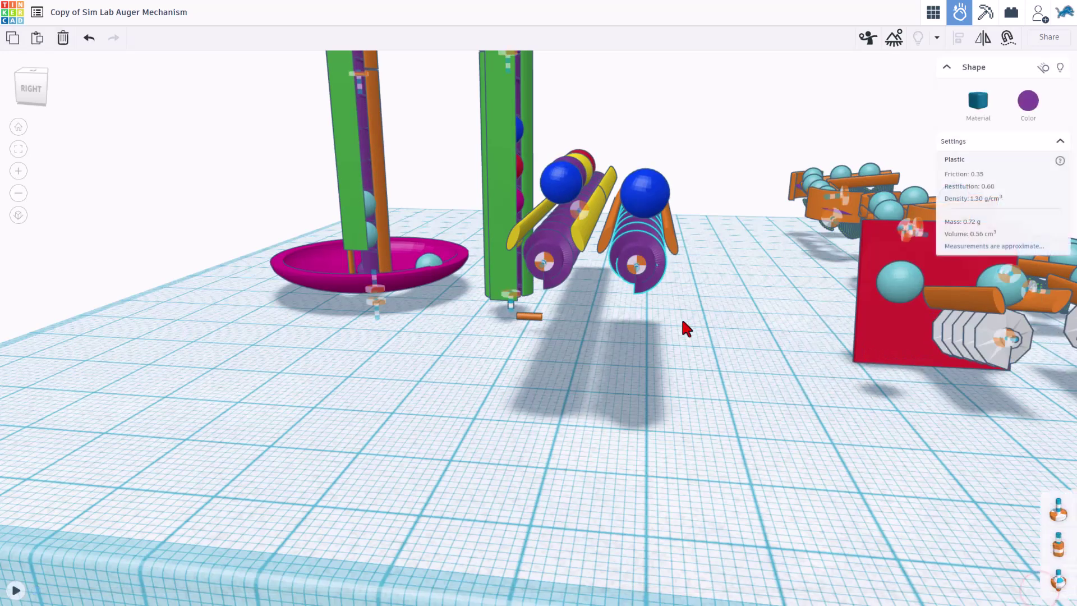
Slow the right auger's axle motor to 63 RPM, then run the simulation and pause it
left_click(637, 269)
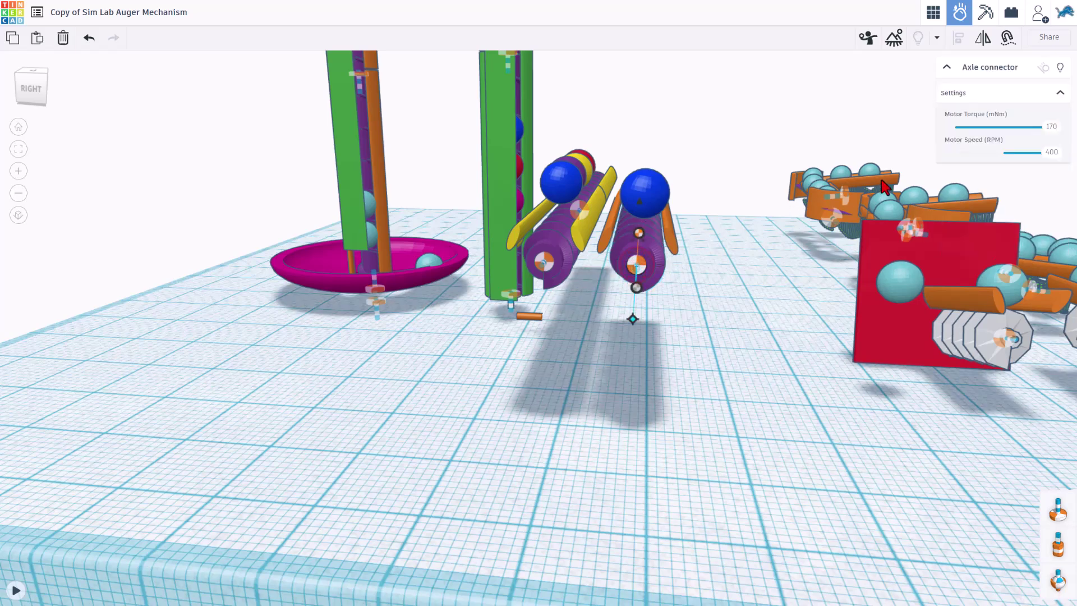
left_click_drag(1017, 151, 1009, 150)
left_click(16, 591)
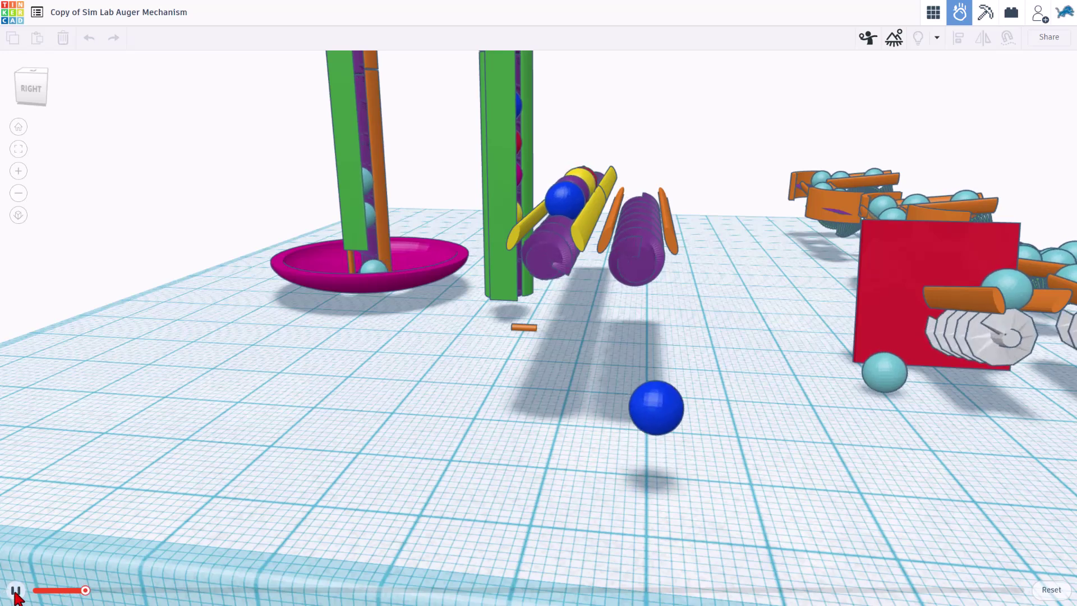
left_click(15, 590)
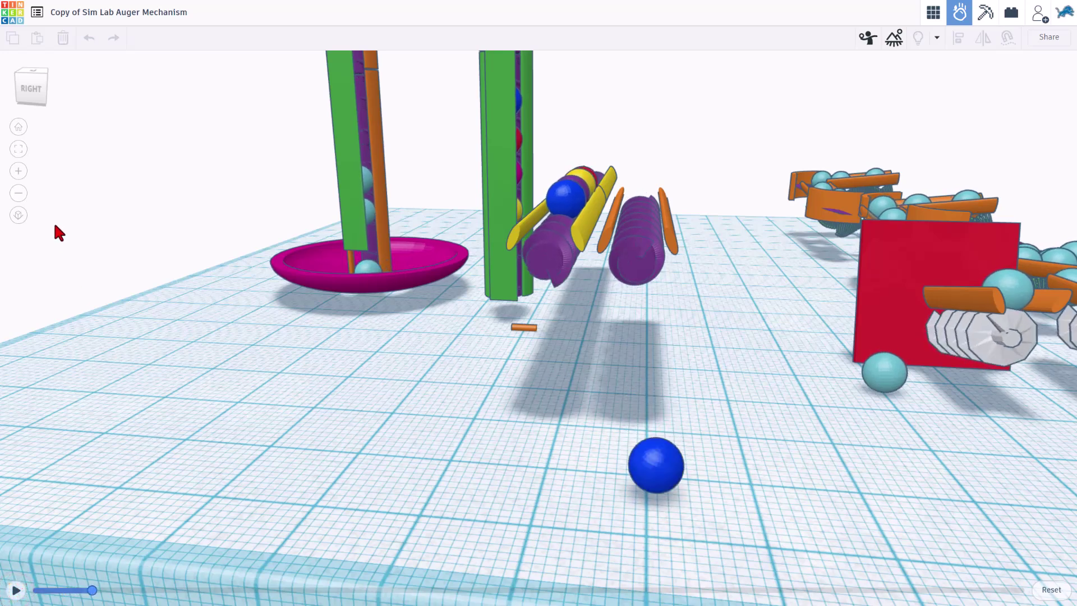
Rewind the simulation and move the blue ball up the right auger's channel
left_click(18, 215)
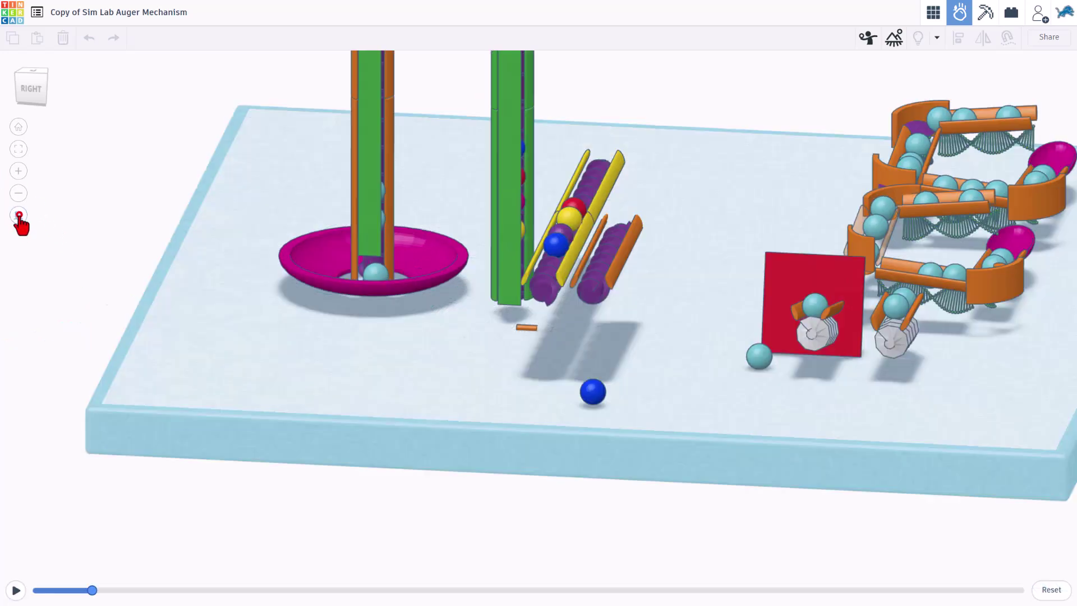
left_click(31, 75)
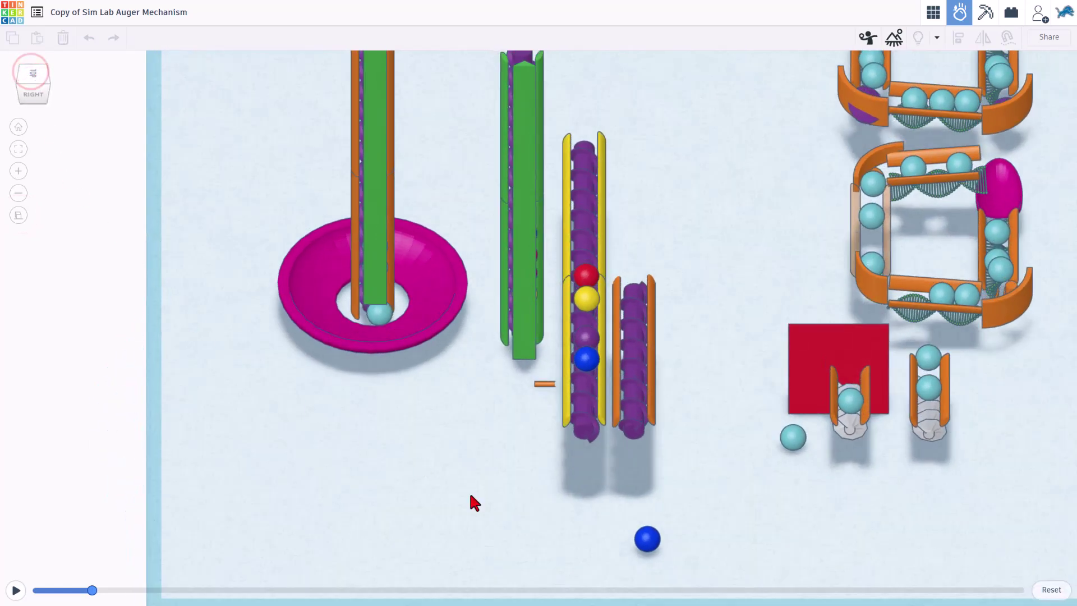
left_click(1048, 590)
right_click_drag(702, 453, 629, 501)
left_click_drag(629, 501, 627, 491)
key("Up")
key("Up")
key("Up")
key("Up")
key("Up")
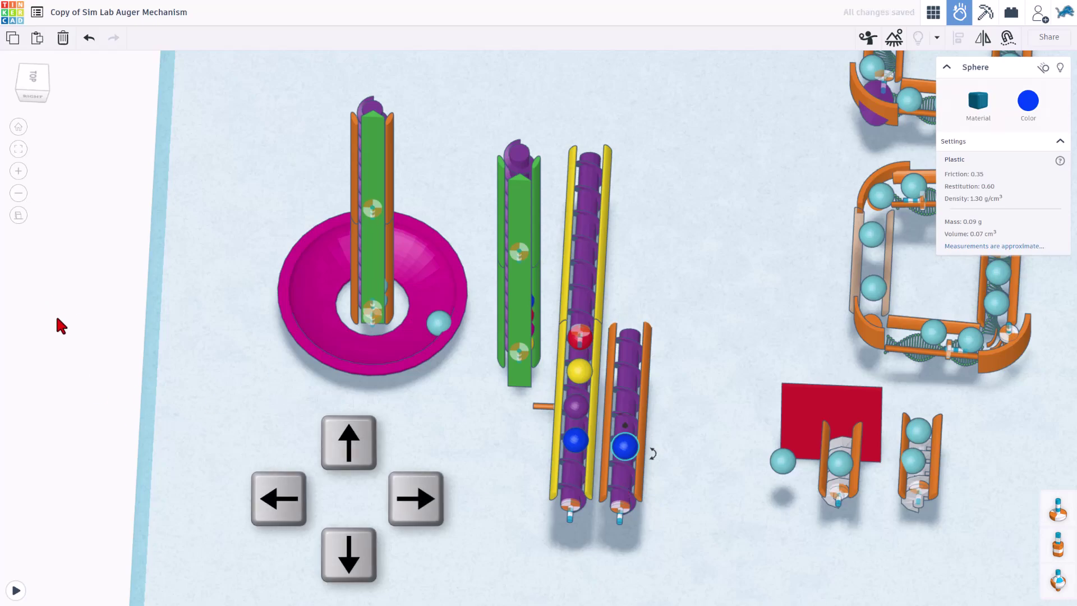
Switch to a low perspective side view of the mechanism with nothing selected
left_click(18, 218)
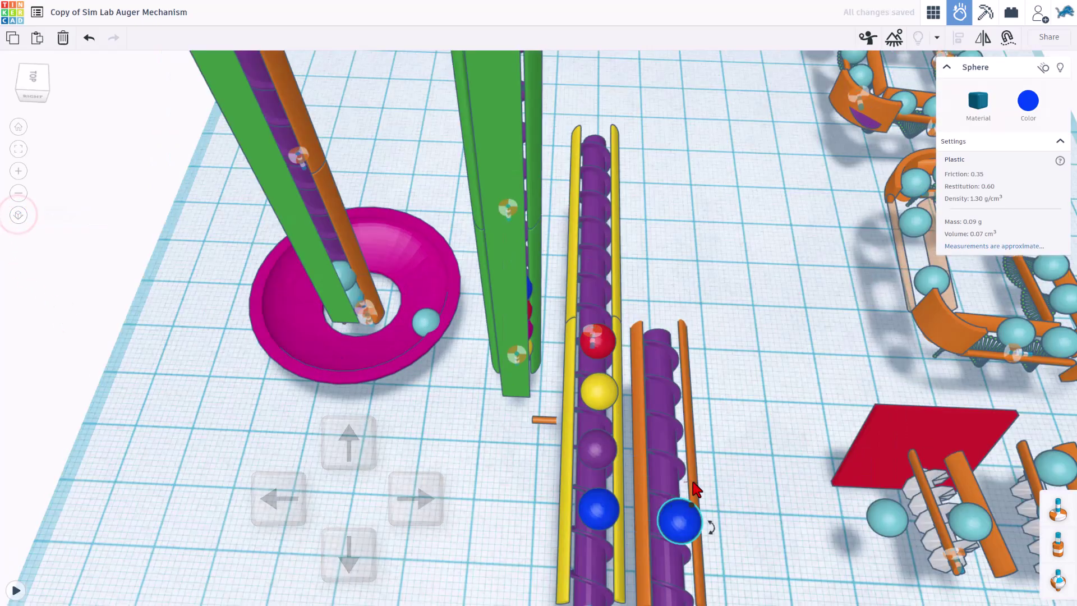
right_click_drag(794, 504, 445, 264)
left_click(899, 347)
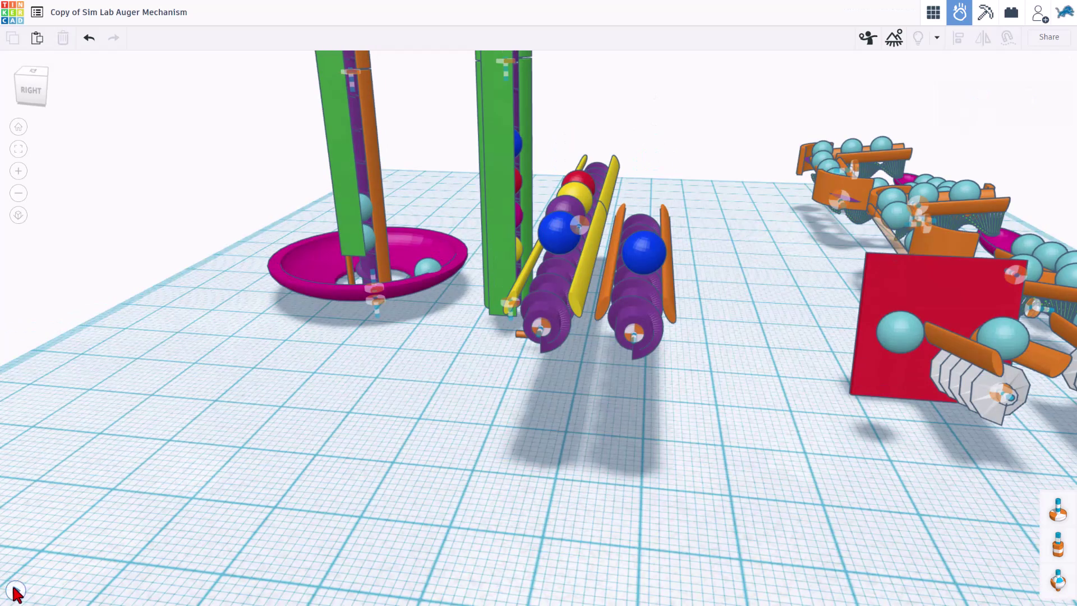
Play the Sim Lab simulation to watch the augers lift the balls
left_click(15, 592)
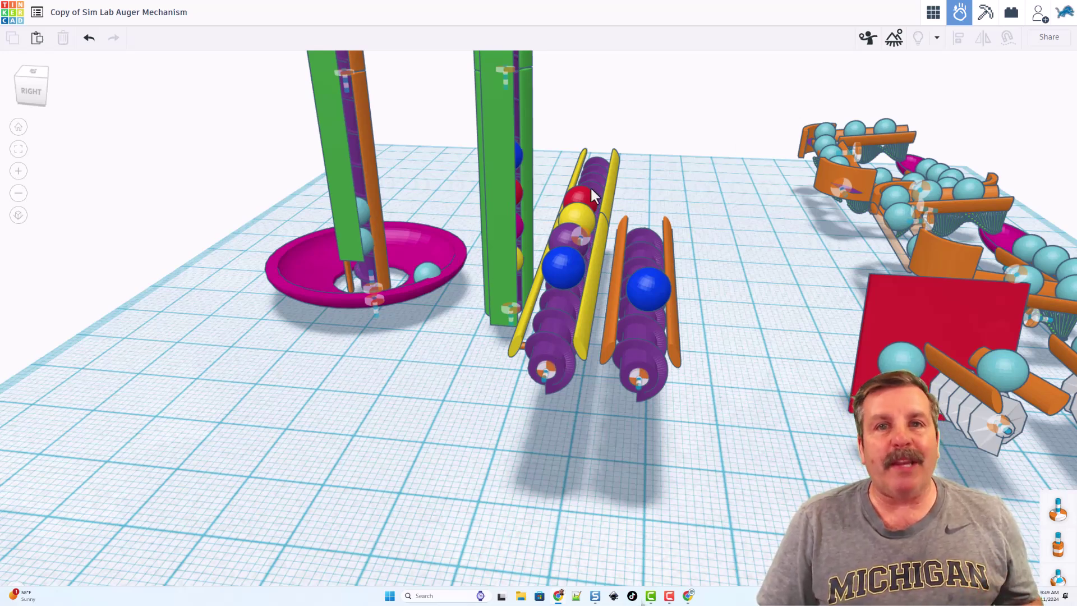
Exit Sim Lab back to design editing and recentre the mechanism in view
left_click(934, 16)
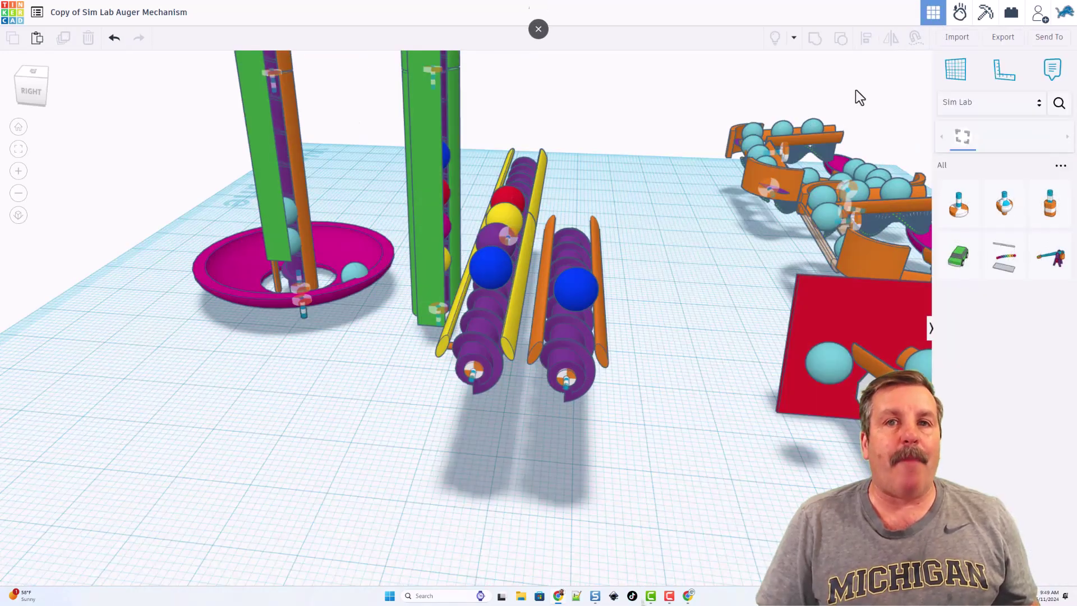
middle_click_drag(396, 338, 425, 387)
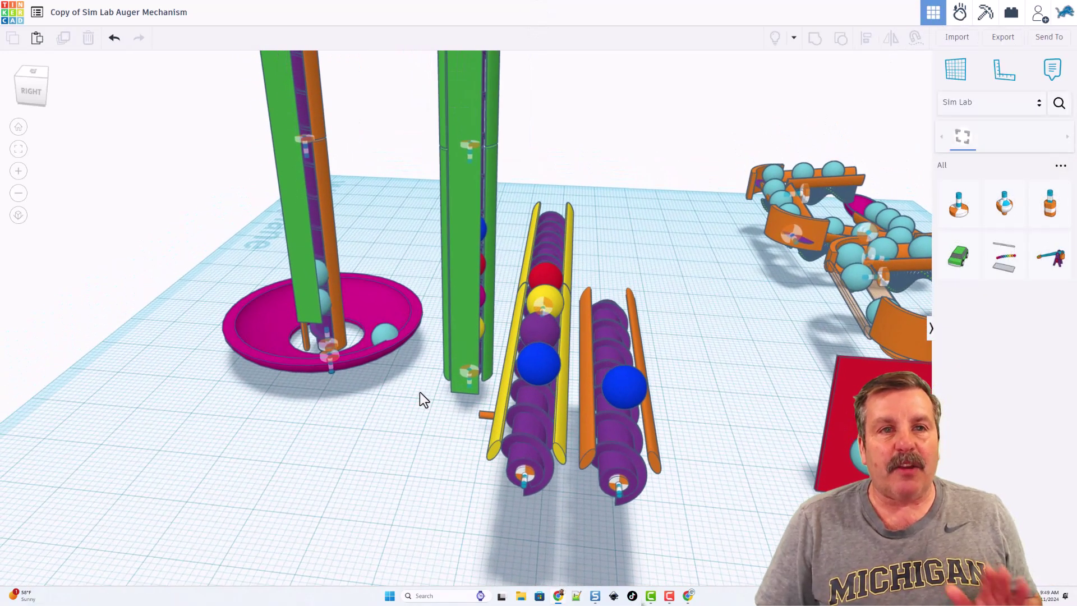
scroll(422, 395, "up", 1)
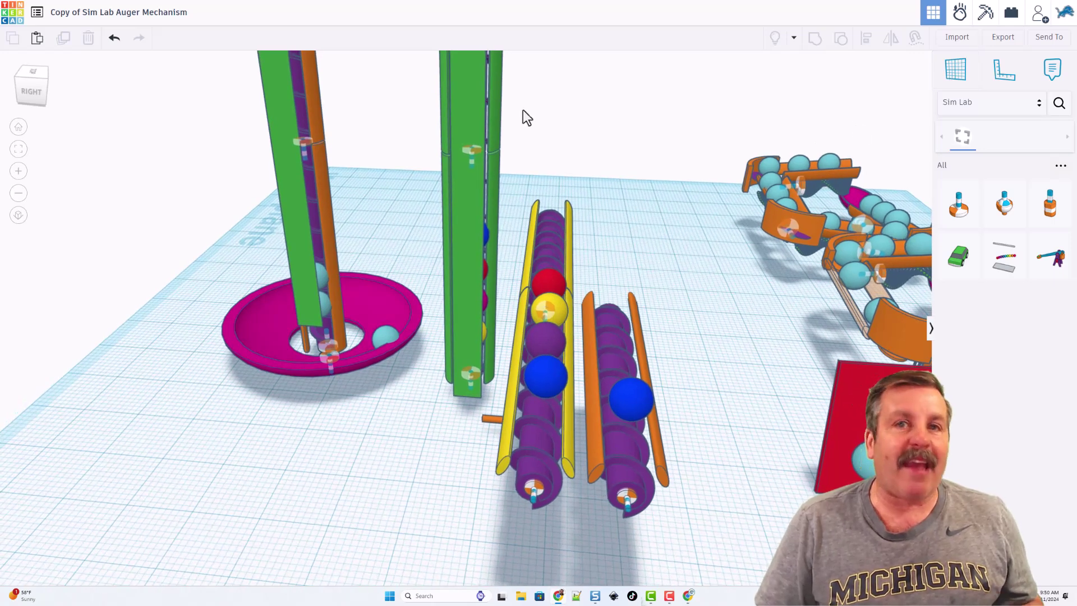
scroll(645, 177, "up", 1)
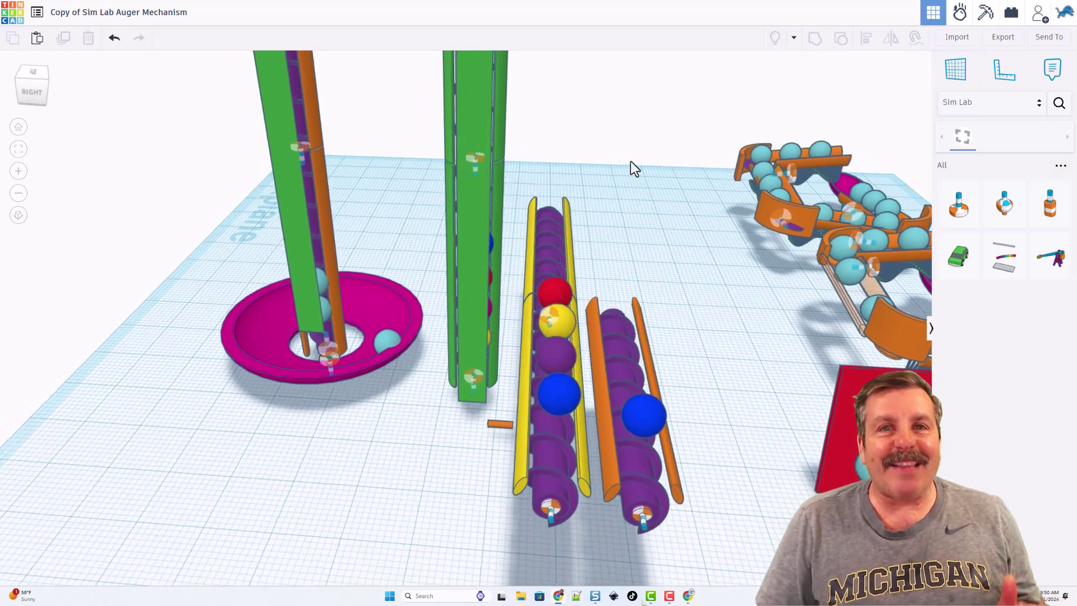
Open the properties of Copy of Sim Lab Auger Mechanism from the designs list
left_click(11, 23)
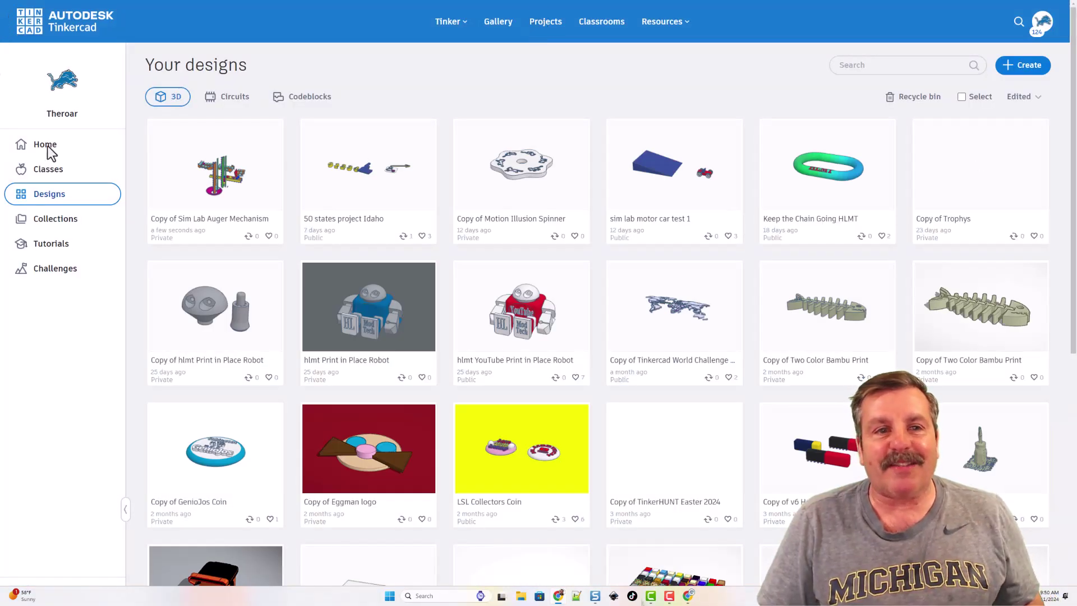
mouse_move(275, 155)
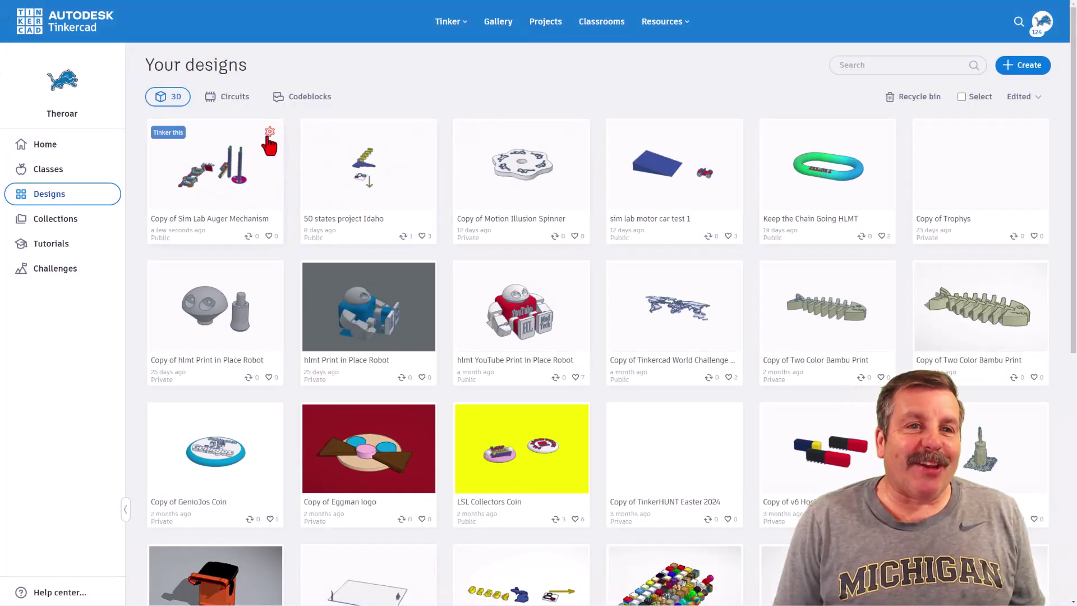
left_click(269, 134)
left_click(233, 135)
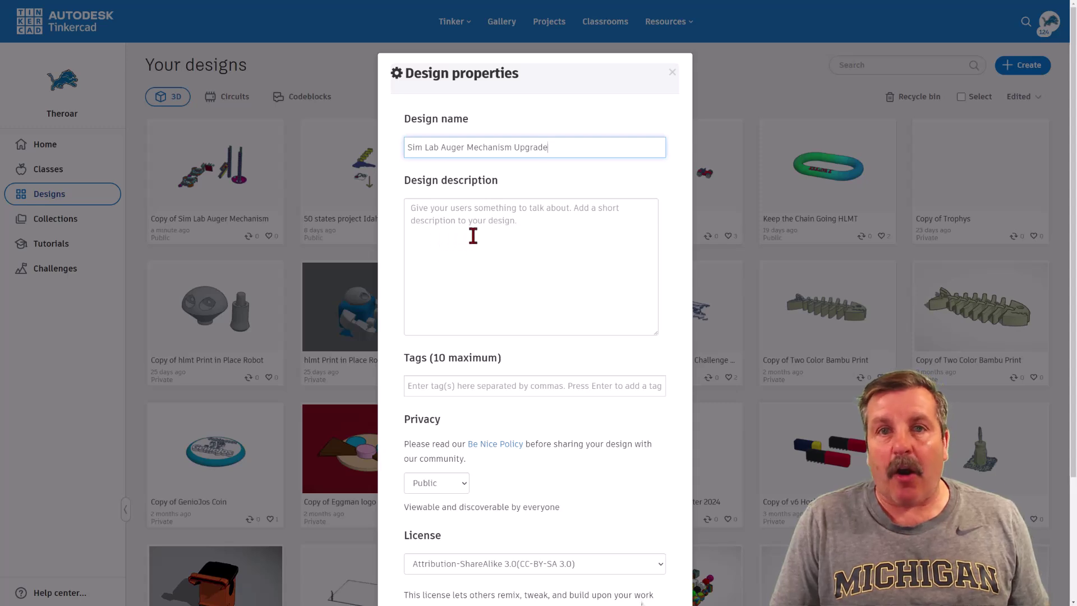
Add the hlmt23 tag and keep the design's privacy set to Public
left_click(452, 386)
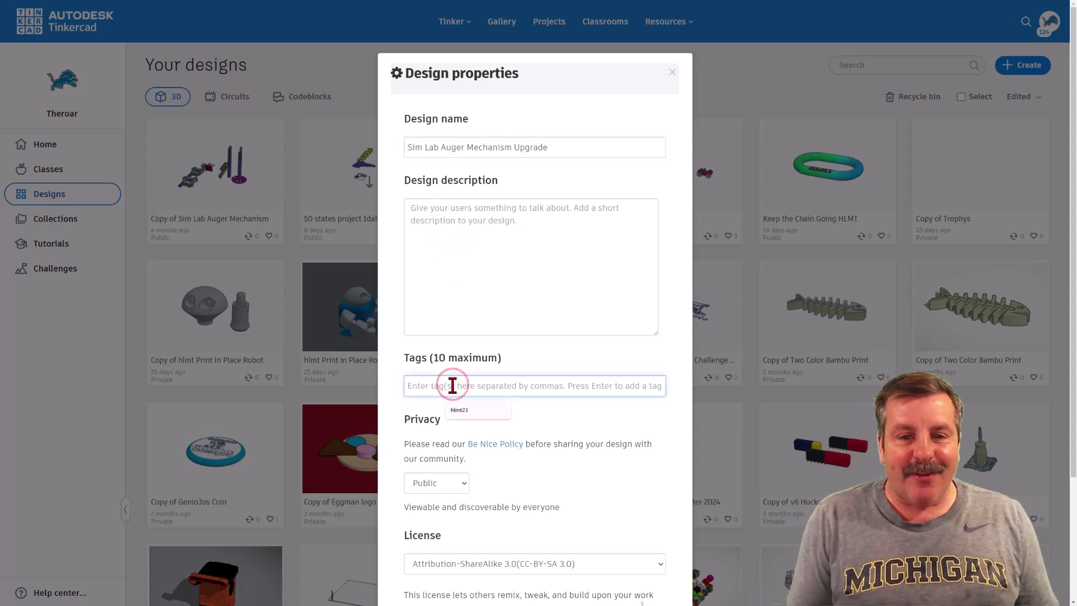
left_click(458, 408)
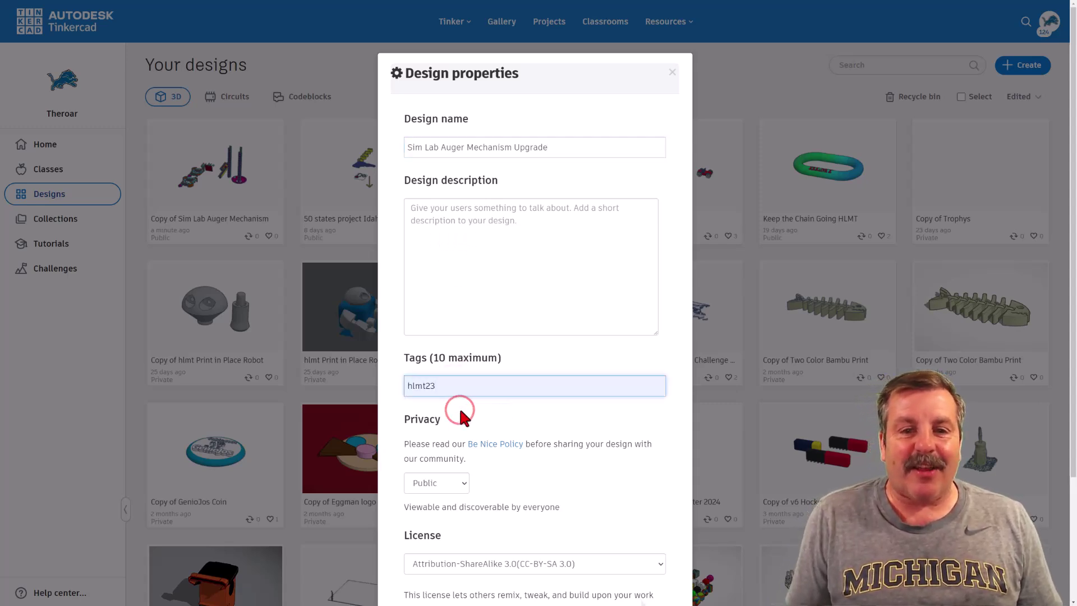
key("Return")
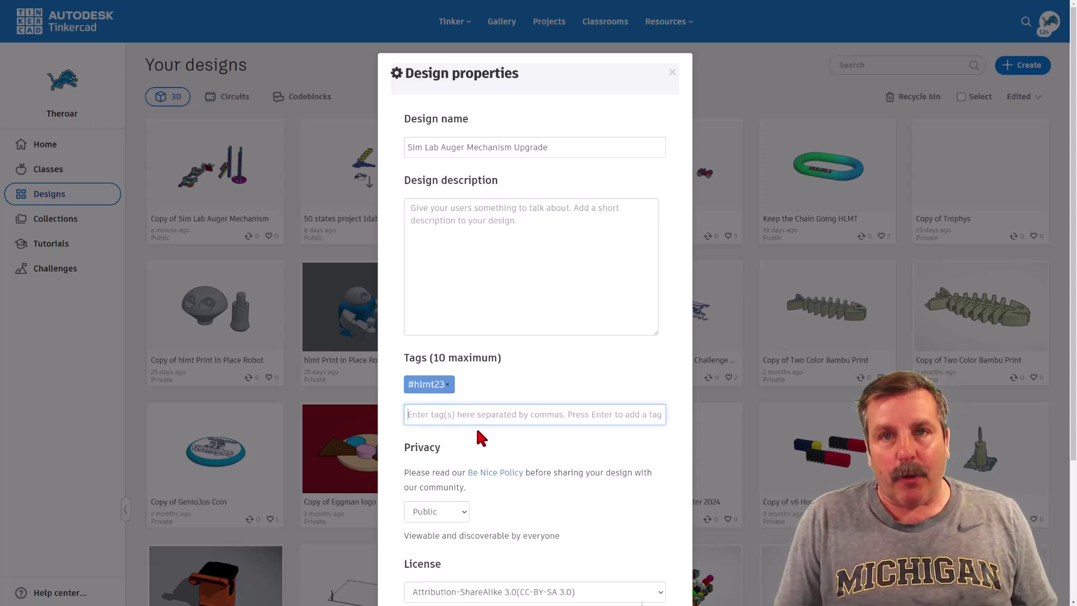
scroll(484, 438, "down", 3)
left_click(451, 386)
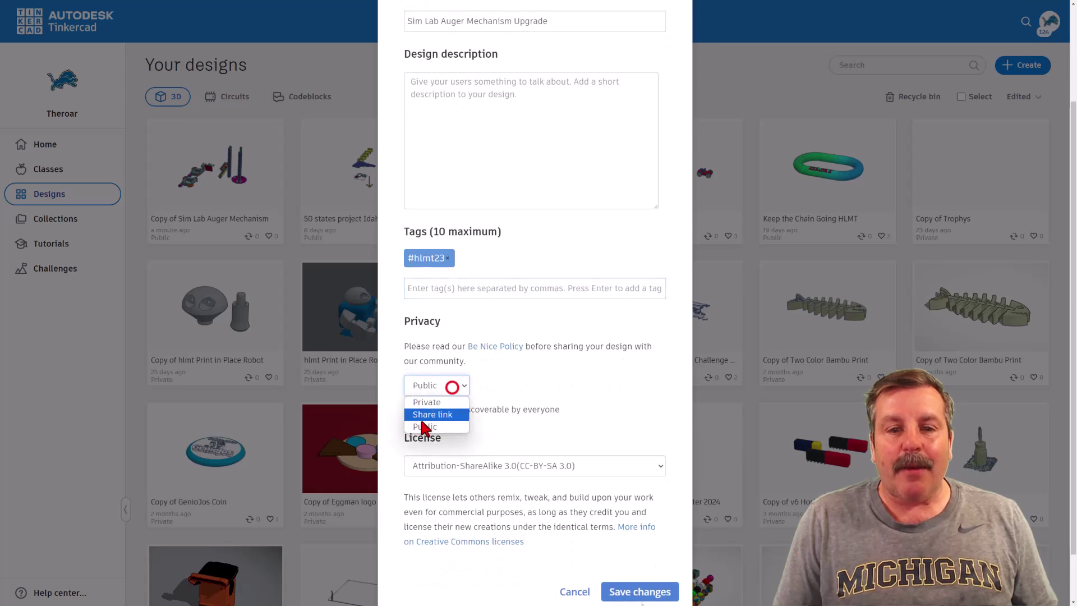
left_click(425, 429)
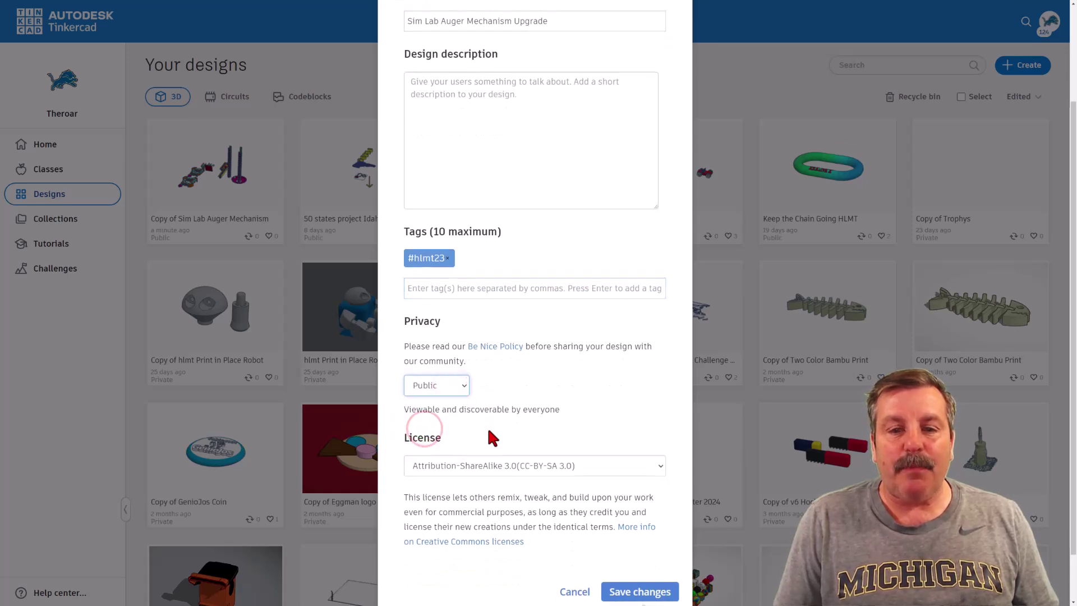
Pass the reCAPTCHA check and save the renamed design's properties
scroll(483, 421, "down", 1)
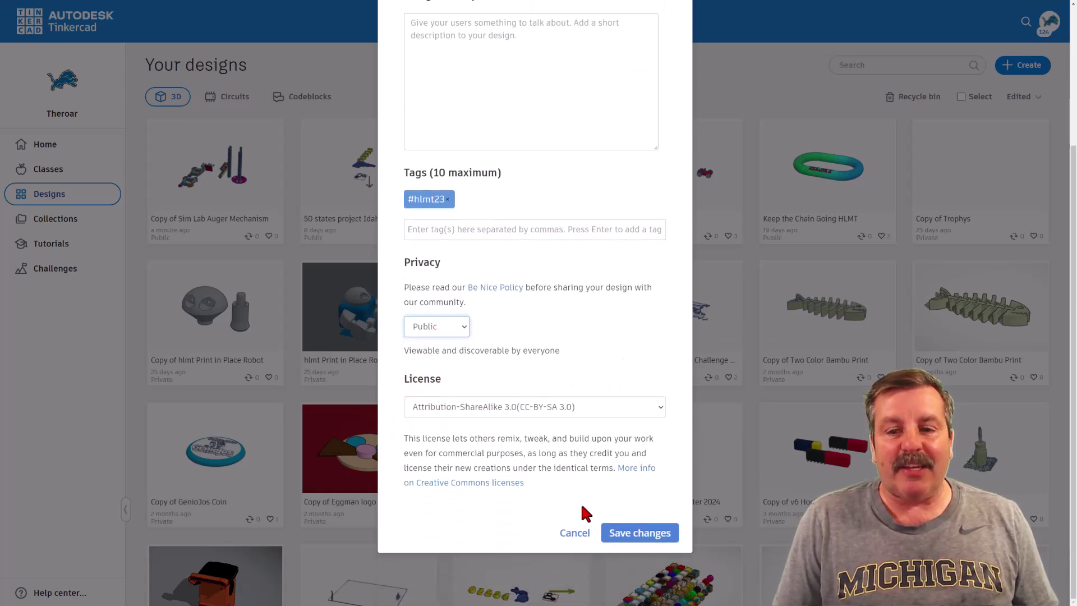
left_click(628, 534)
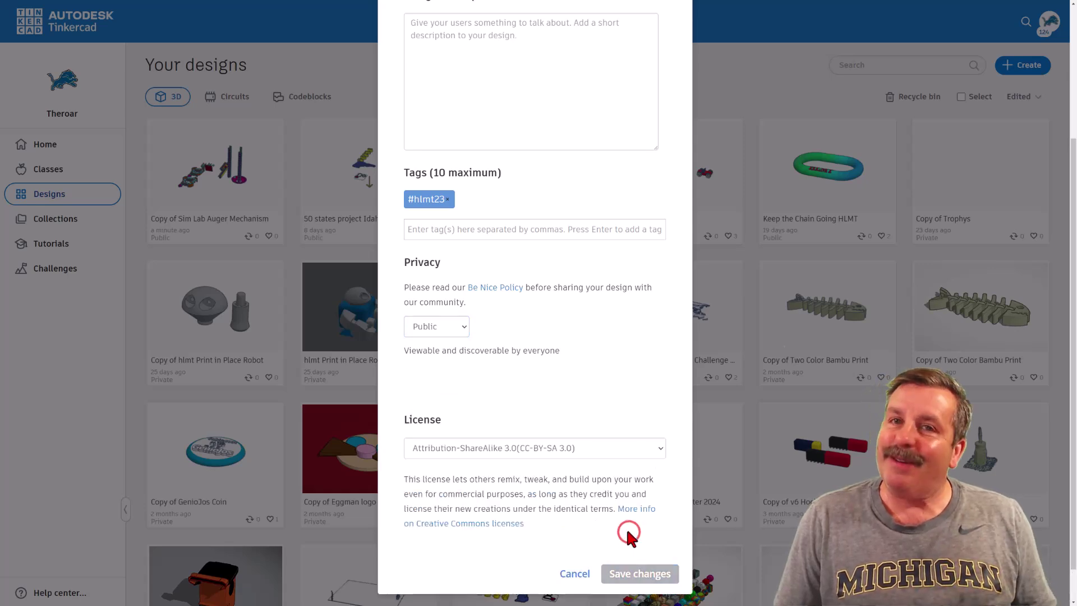
left_click(439, 383)
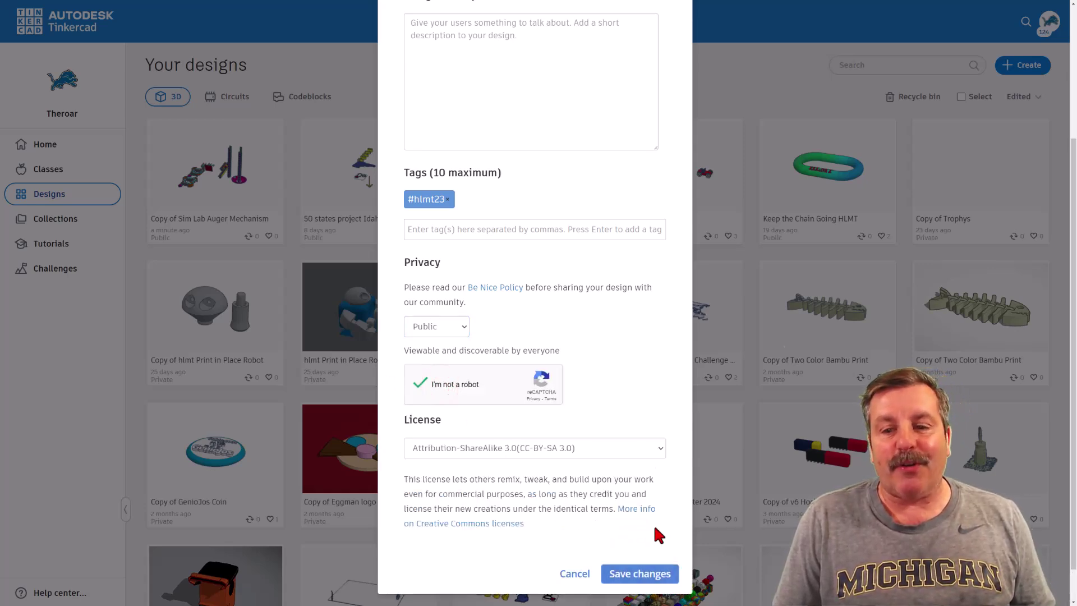
left_click(641, 572)
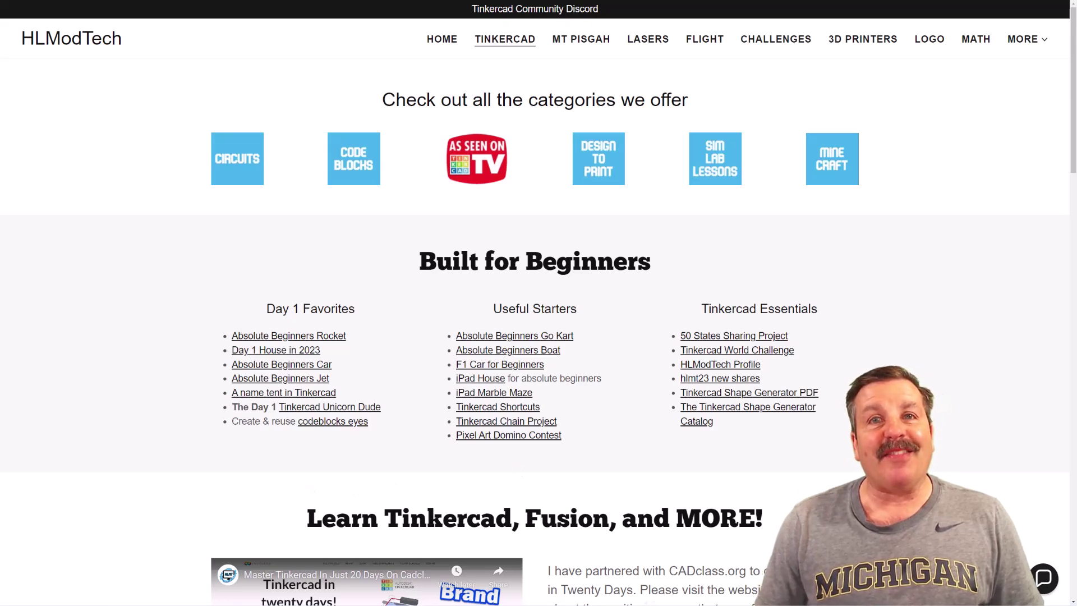
Scroll down the HLModTech Tinkercad page to its beginner project links
scroll(870, 484, "down", 3)
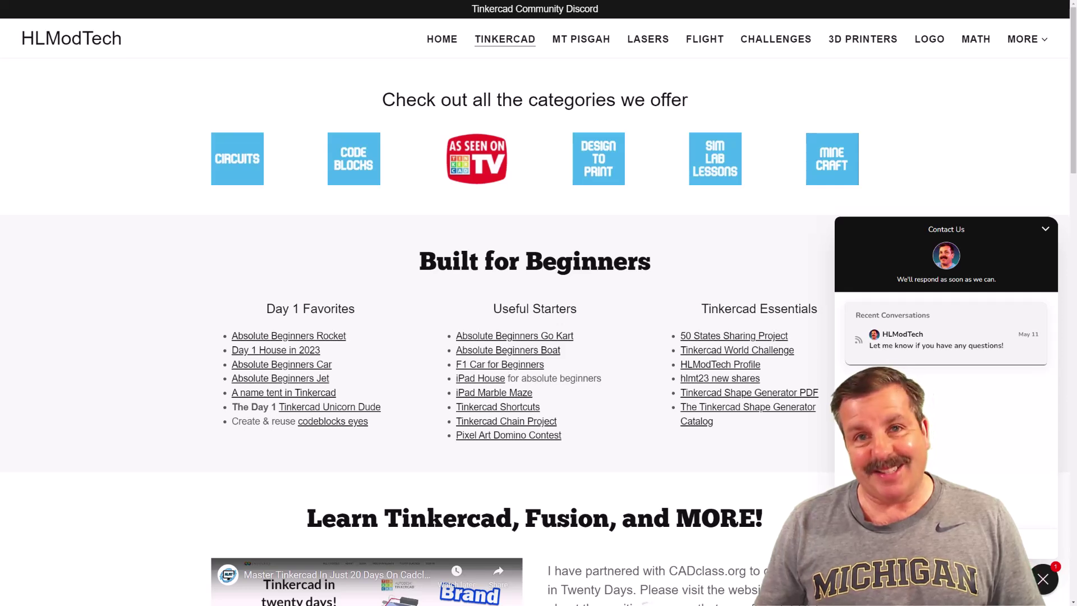
left_click(1043, 579)
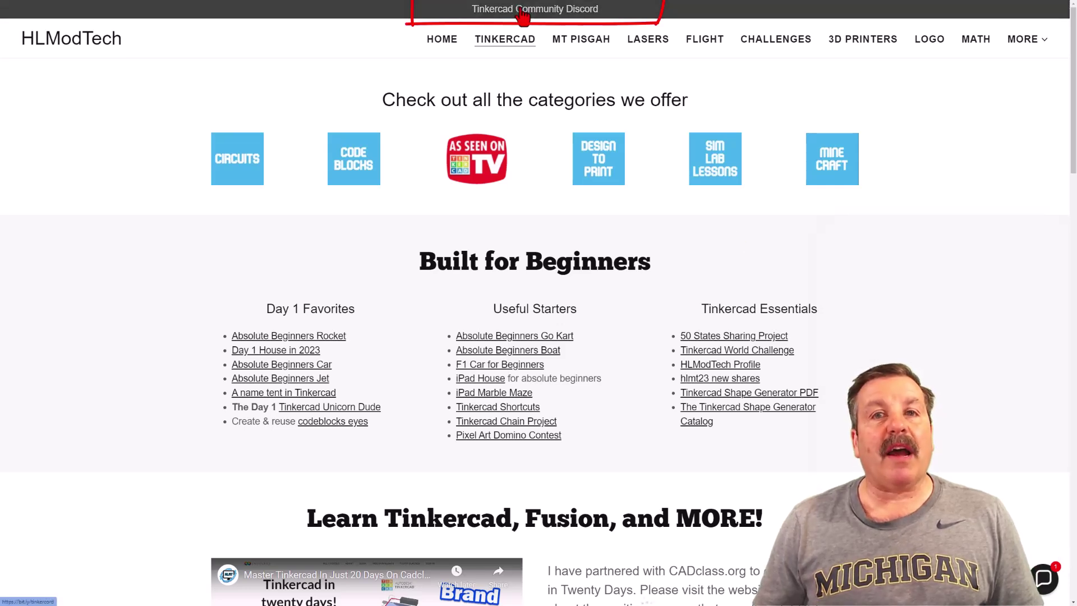
left_click(522, 10)
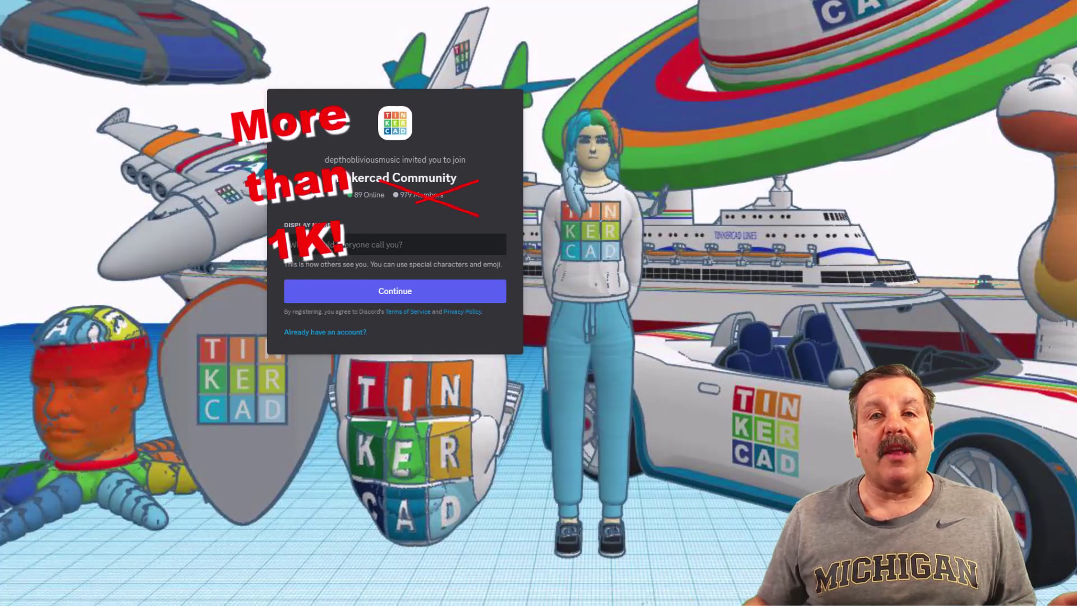